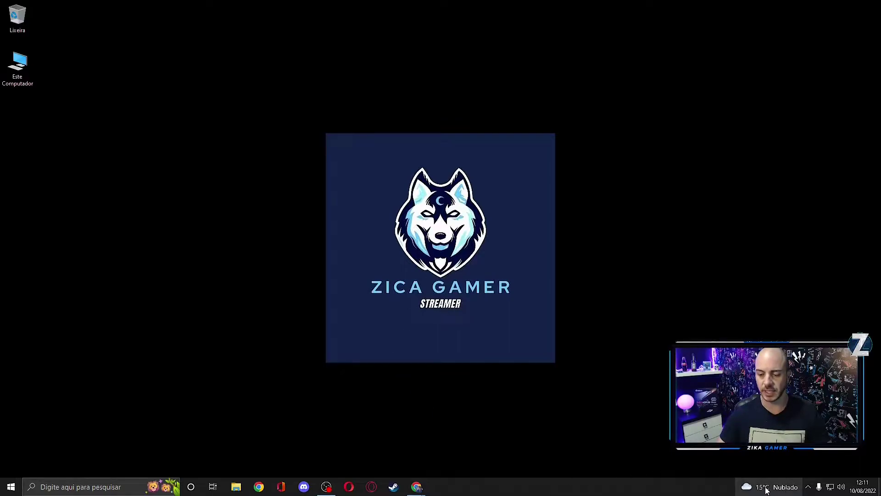
# Step: Turn off Notícias e interesses on the Windows taskbar
pyautogui.moveTo(760, 490)
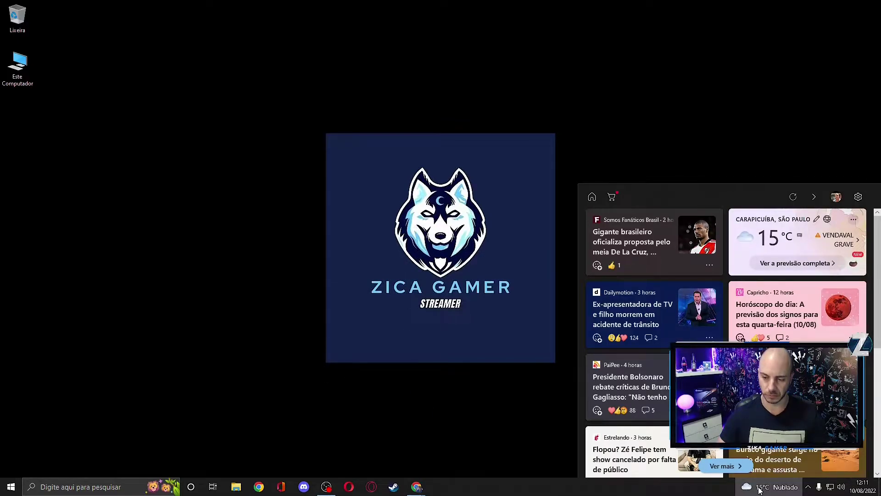
pyautogui.rightClick(544, 491)
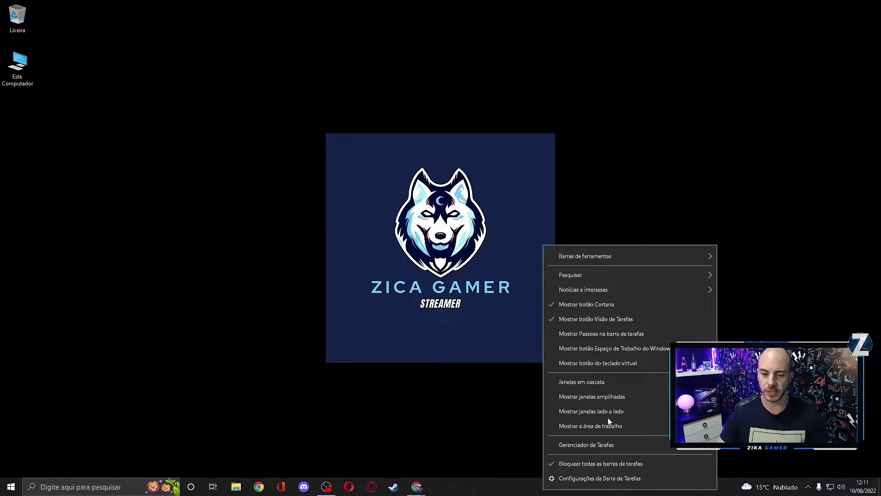
pyautogui.moveTo(630, 285)
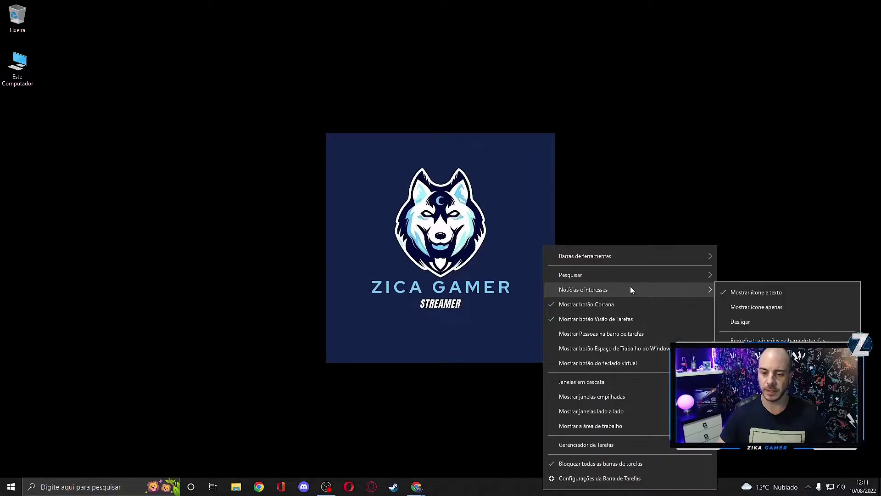
pyautogui.click(784, 323)
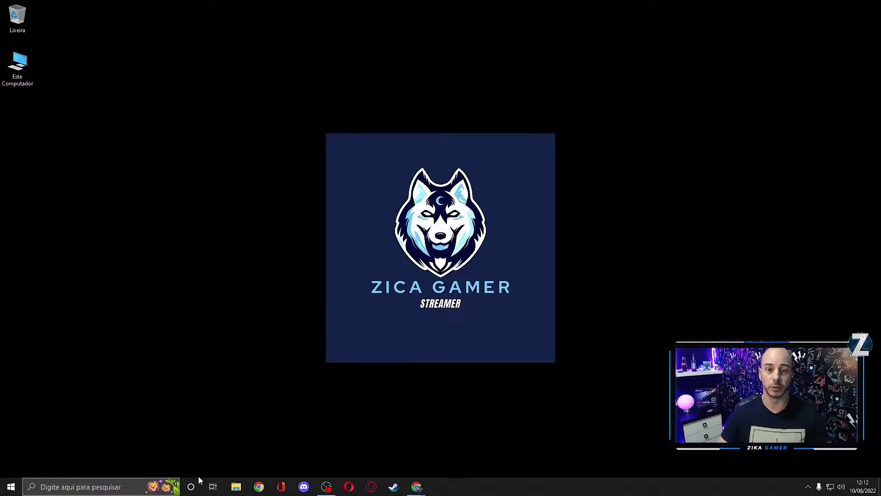
# Step: Try hiding the taskbar search (Oculto) and restore it as a search box (Mostrar caixa de pesquisa)
pyautogui.rightClick(522, 490)
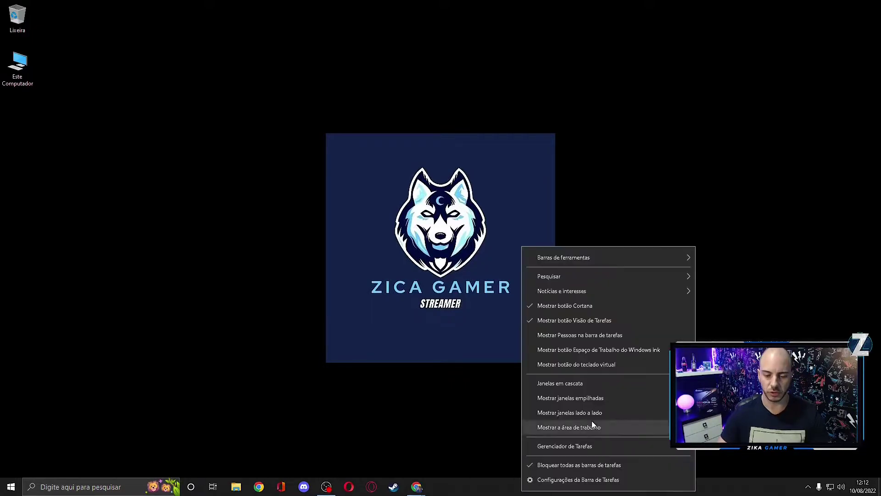
pyautogui.rightClick(490, 488)
pyautogui.moveTo(589, 272)
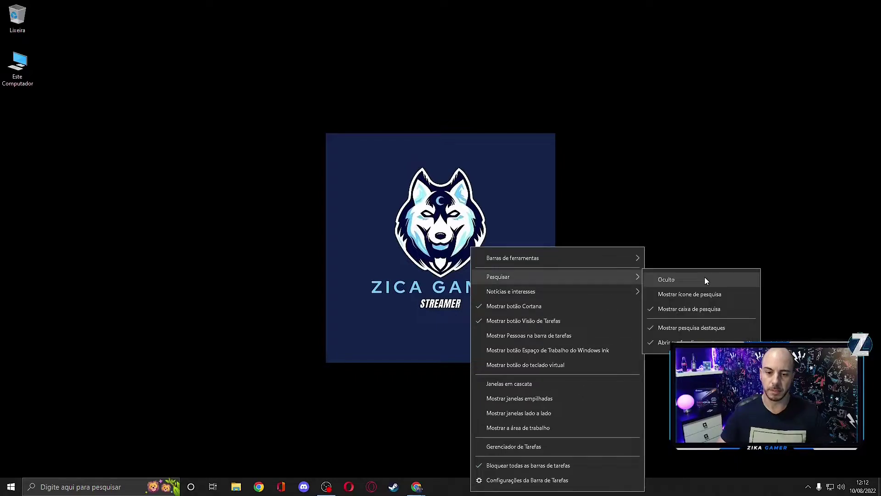
pyautogui.click(704, 277)
pyautogui.rightClick(442, 483)
pyautogui.rightClick(432, 487)
pyautogui.moveTo(544, 272)
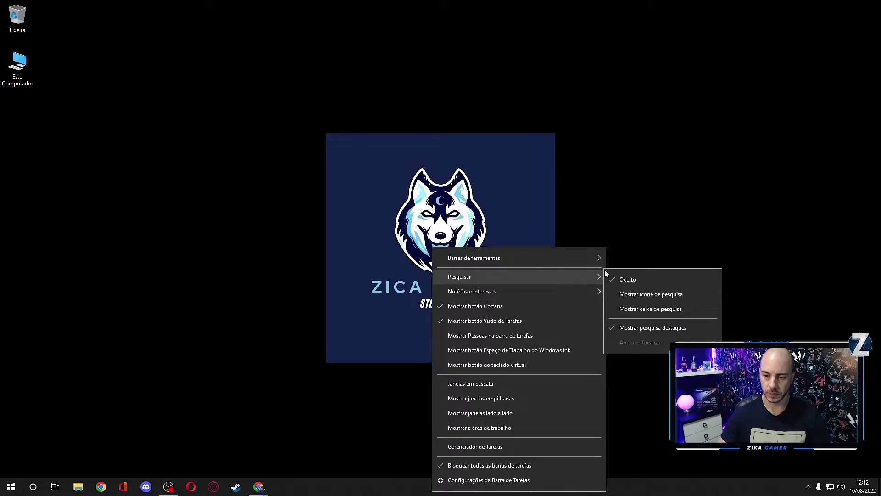
pyautogui.click(661, 309)
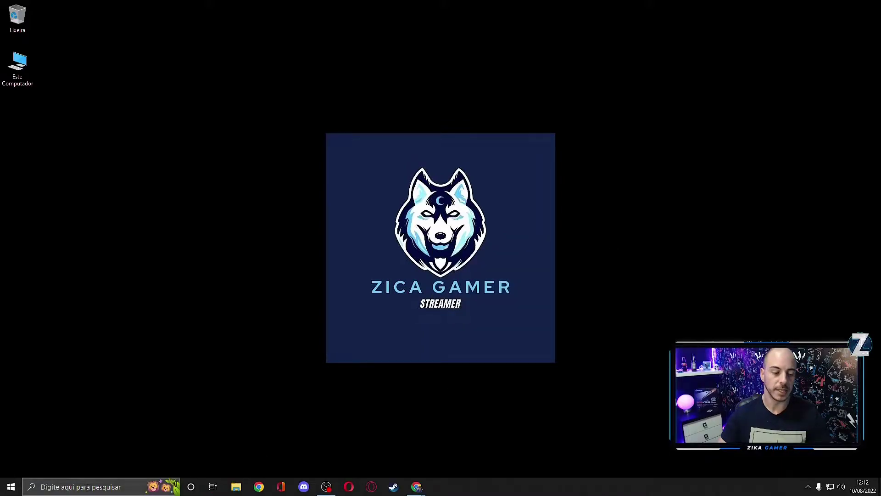
# Step: Look at the search highlights in the taskbar search pane and disable Mostrar pesquisa destaques
pyautogui.click(159, 486)
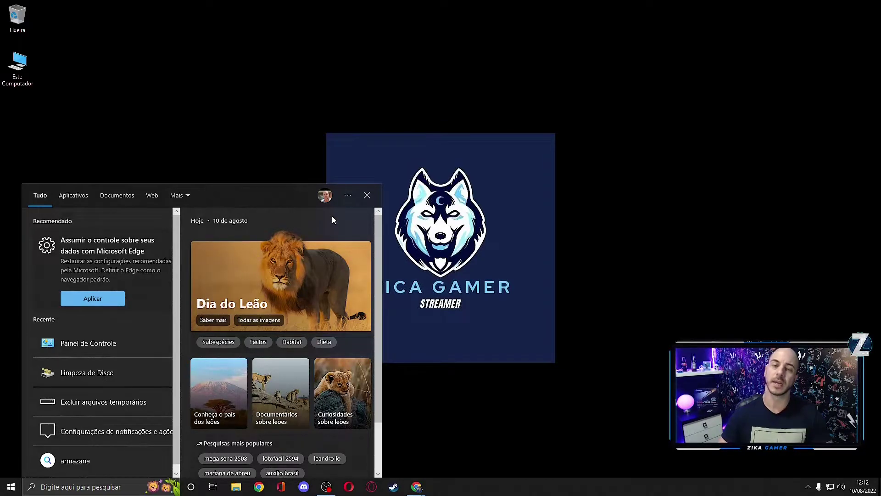
pyautogui.press('Escape')
pyautogui.rightClick(167, 486)
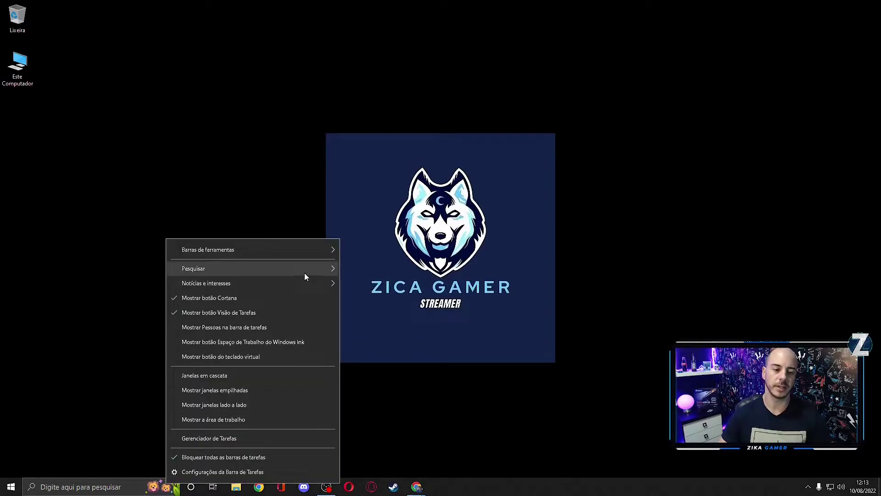
pyautogui.moveTo(305, 270)
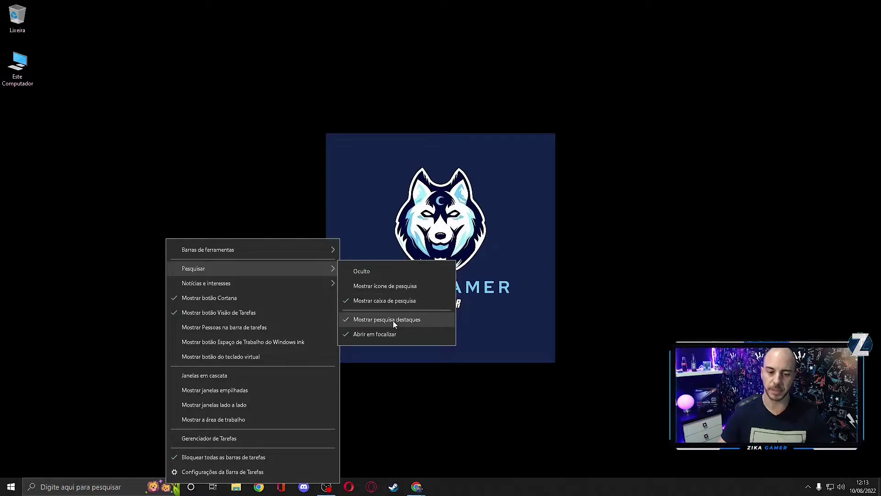
pyautogui.click(406, 321)
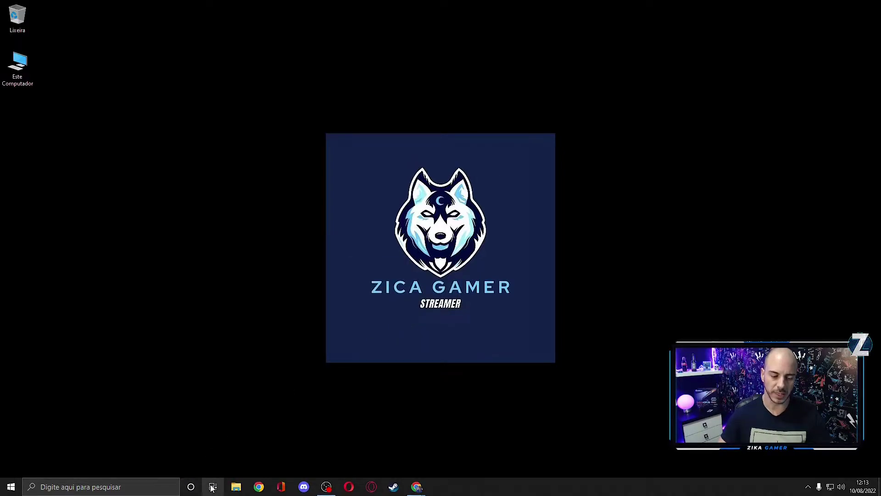
# Step: Hide the Cortana and Visão de Tarefas buttons from the taskbar
pyautogui.rightClick(442, 491)
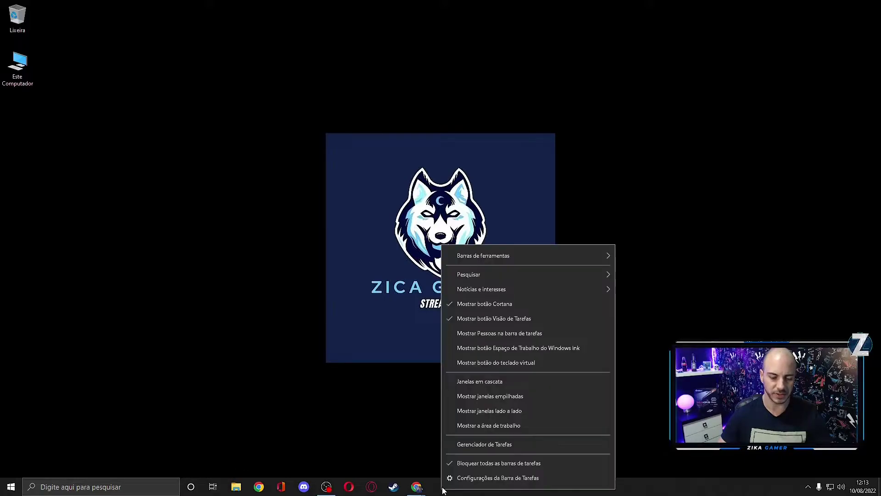
pyautogui.click(490, 304)
pyautogui.rightClick(487, 492)
pyautogui.click(574, 321)
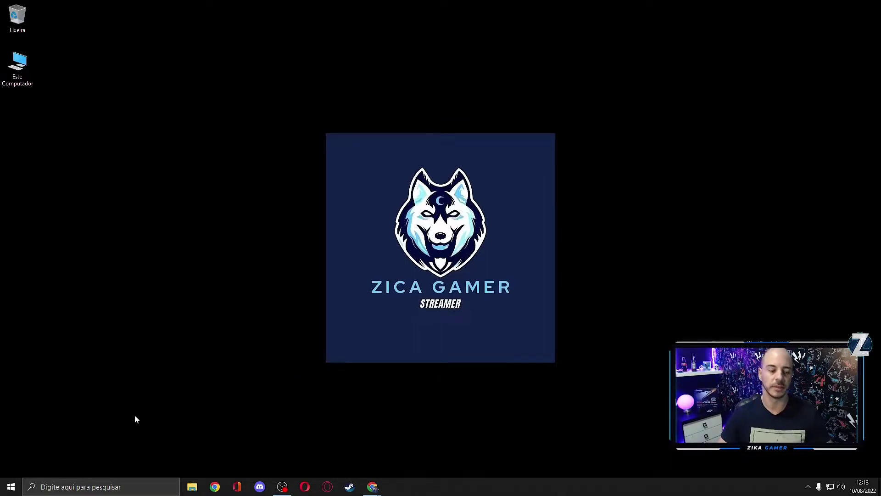
# Step: Open Atualização e Segurança in the Windows settings and review the advanced options of Windows Update
pyautogui.click(11, 487)
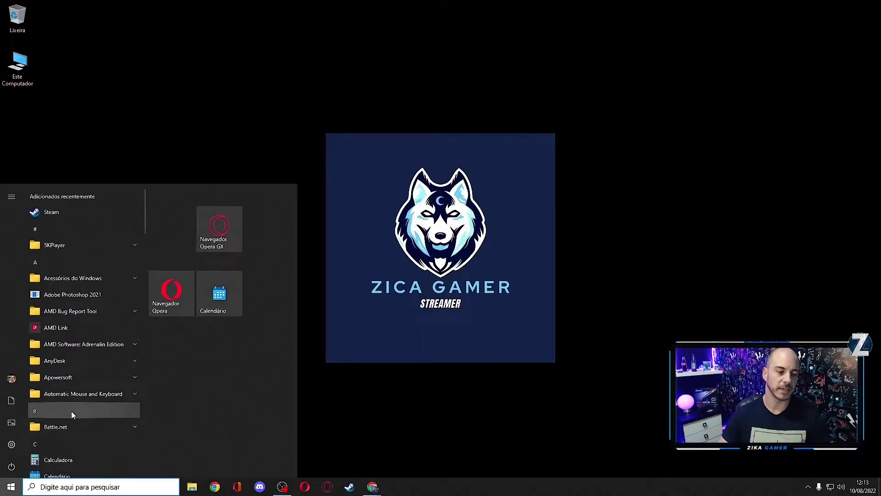
pyautogui.click(11, 443)
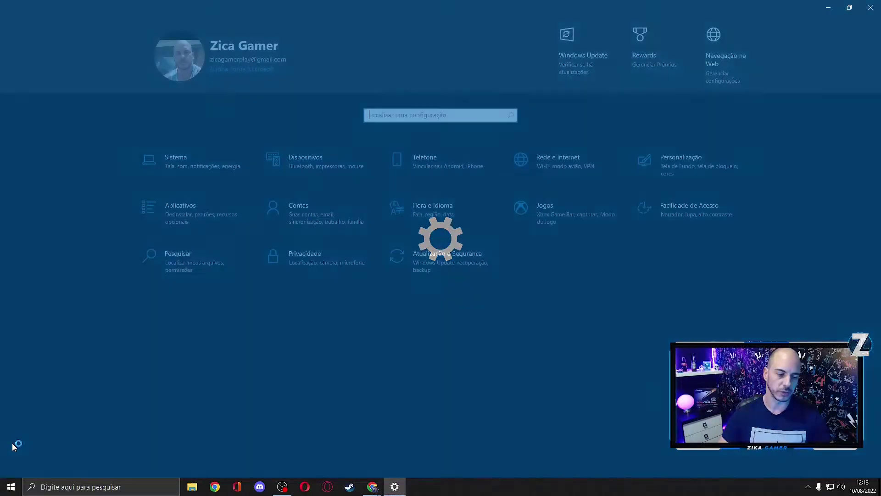
pyautogui.click(456, 262)
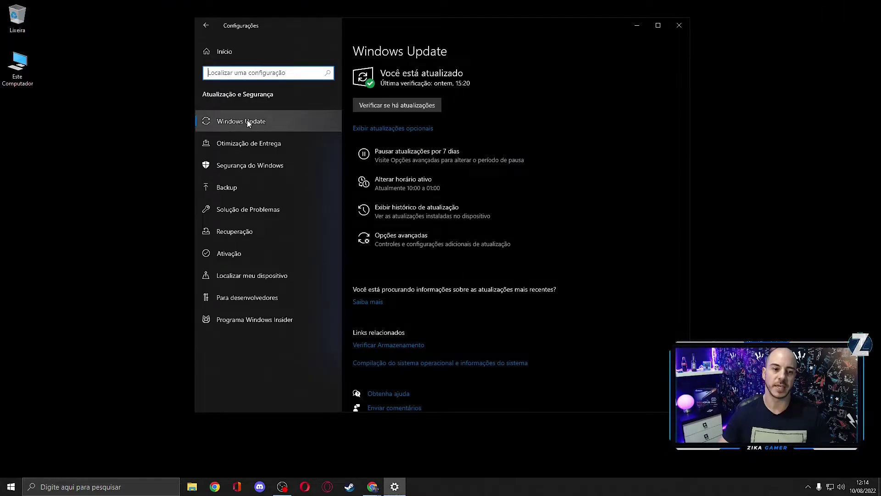
pyautogui.click(425, 241)
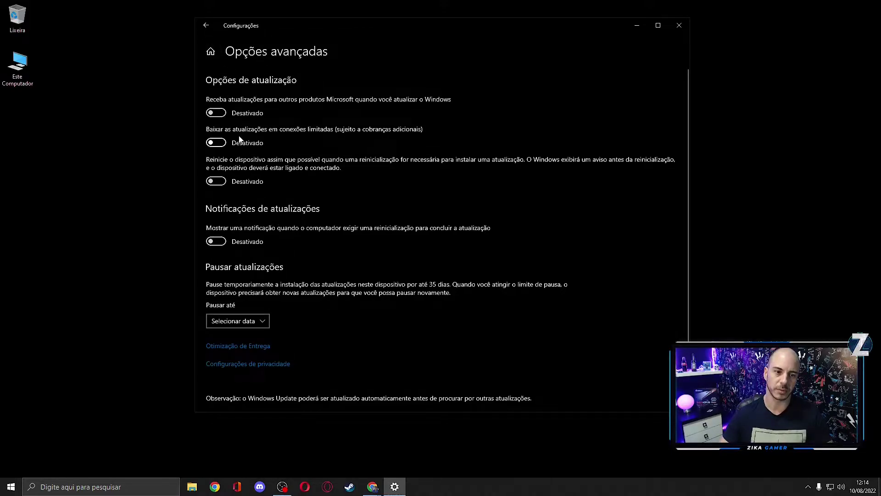
pyautogui.click(206, 26)
# Step: Set Permitir downloads de outros computadores to Desativado in the Otimização de Entrega settings
pyautogui.click(270, 142)
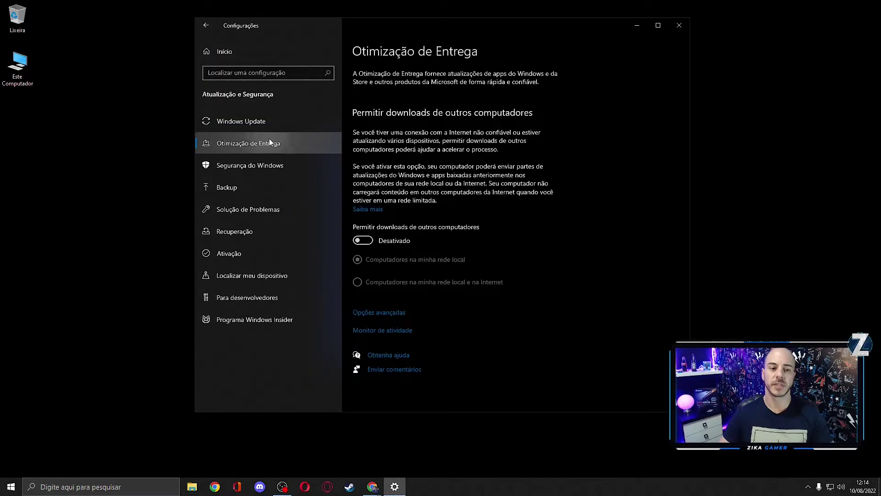
pyautogui.click(369, 241)
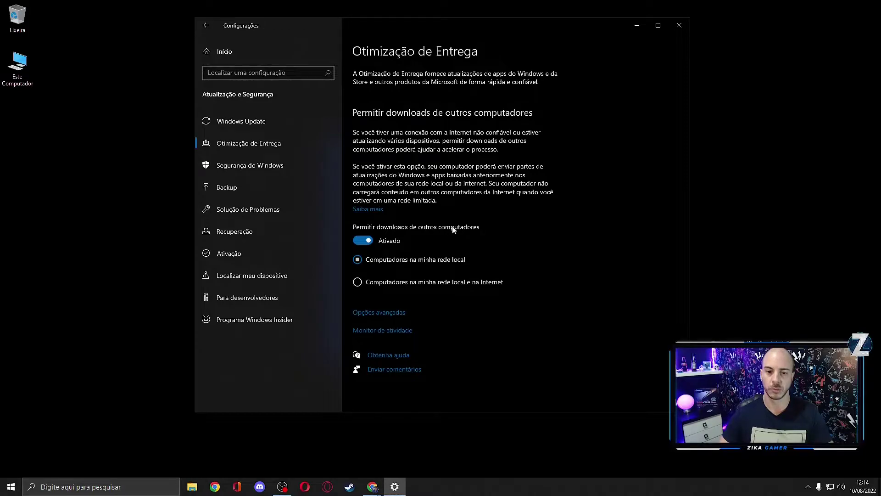
pyautogui.click(365, 241)
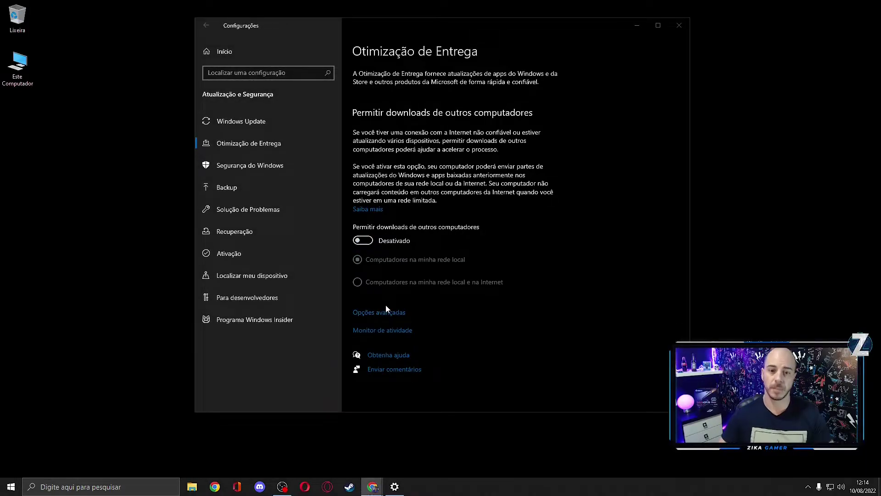
# Step: In the Delivery Optimization advanced options, limit background and foreground update downloads to 5% of measured bandwidth
pyautogui.click(393, 316)
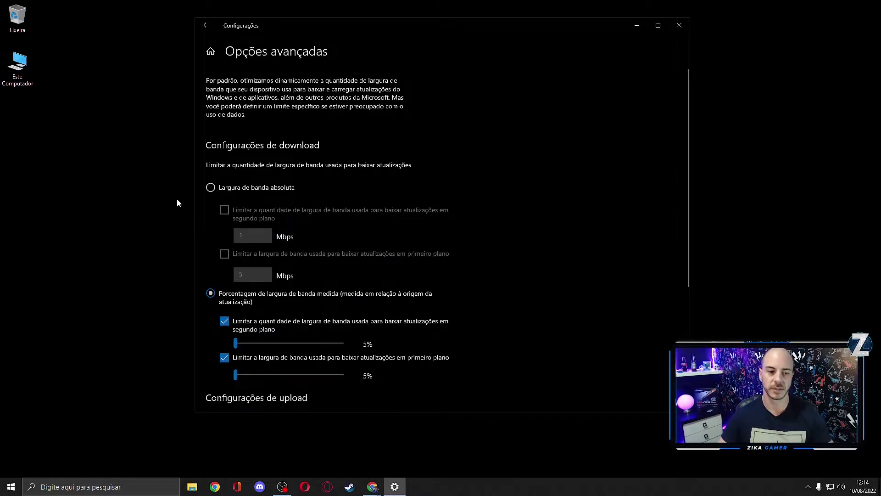
pyautogui.scroll(-1, 212, 240)
pyautogui.click(212, 241)
pyautogui.click(224, 268)
pyautogui.click(224, 305)
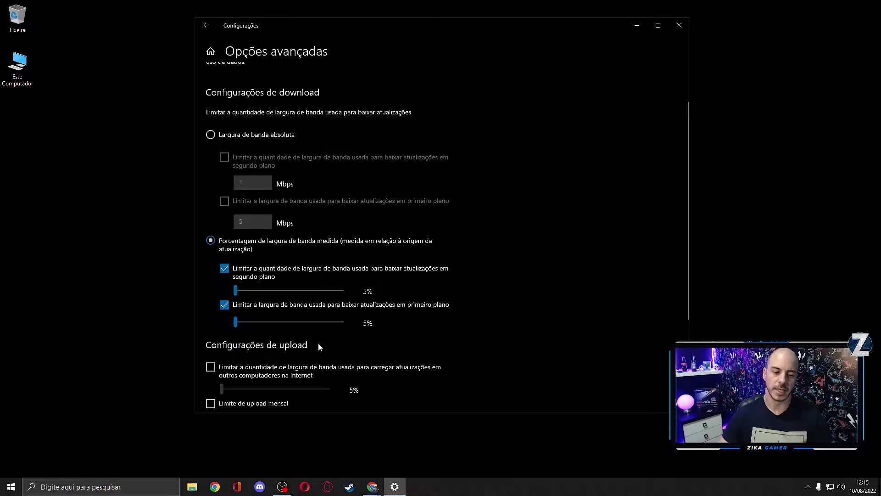
# Step: Limit the upload bandwidth for updates to other computers to 5% and the monthly upload to 5 GB
pyautogui.click(210, 367)
pyautogui.click(210, 403)
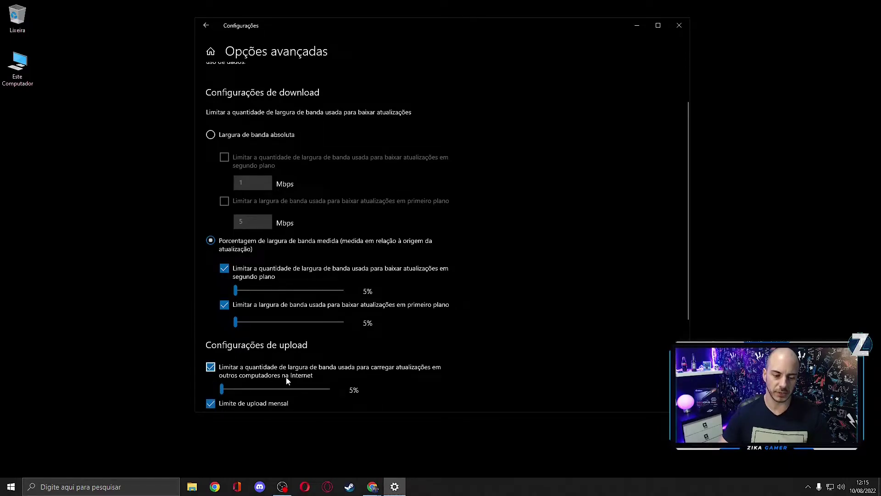
pyautogui.scroll(-3, 283, 374)
pyautogui.moveTo(222, 316); pyautogui.dragTo(191, 319)
pyautogui.scroll(-1, 418, 306)
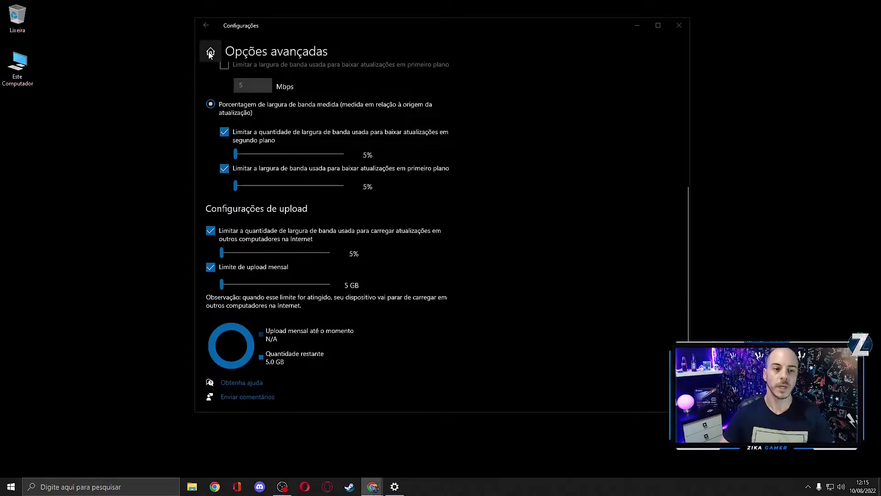
# Step: Open the Aplicativos em segundo plano permissions in the Privacidade settings
pyautogui.click(210, 52)
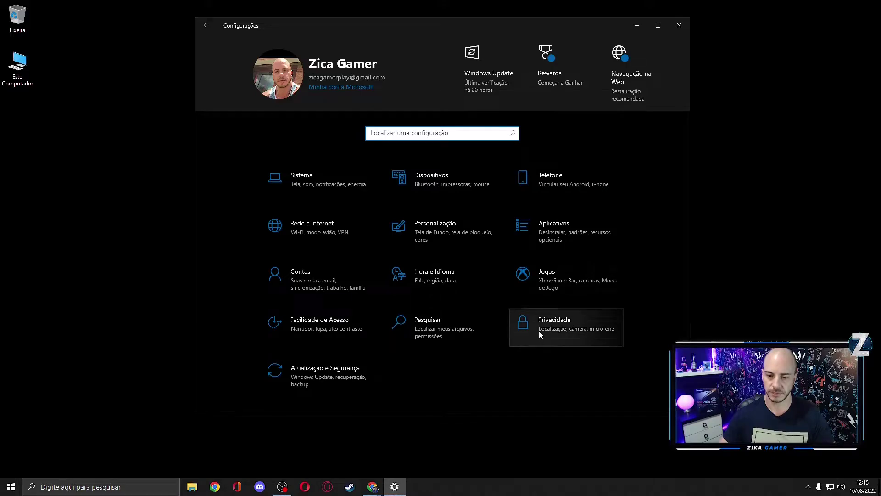
pyautogui.click(560, 323)
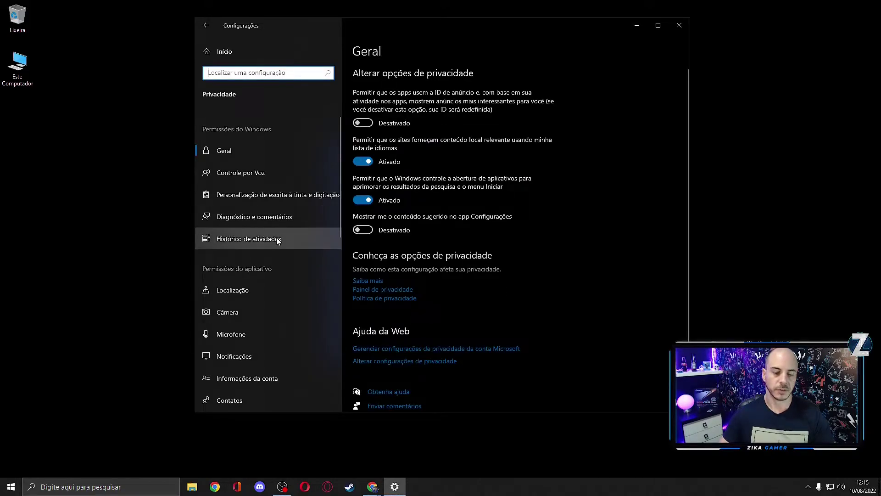
pyautogui.scroll(-4, 276, 238)
pyautogui.scroll(-4, 276, 237)
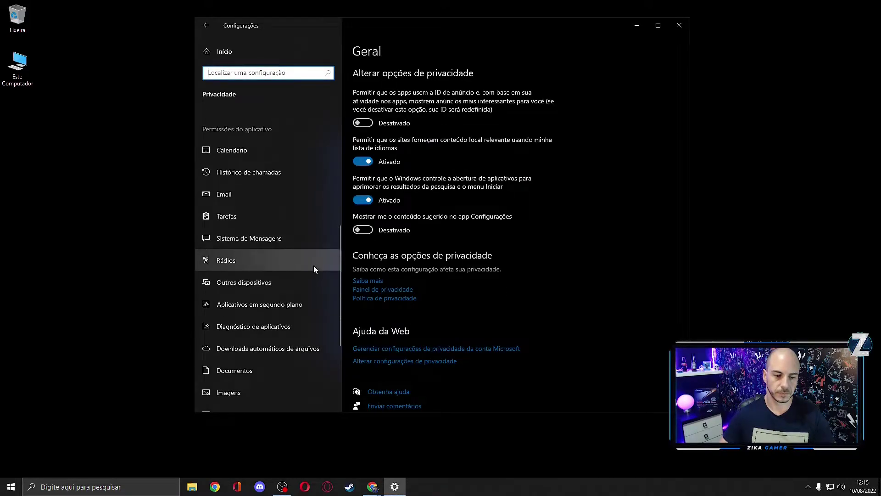
pyautogui.click(277, 307)
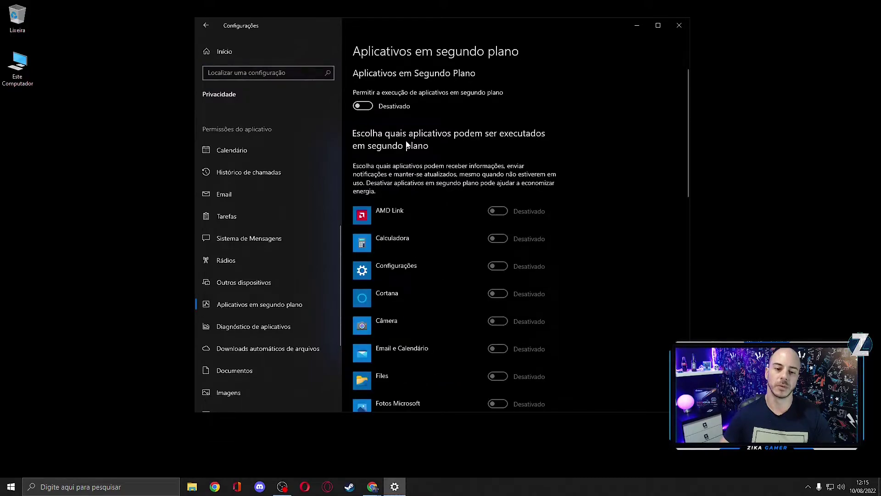
# Step: Allow apps to run in the background, review the per-app list, and disable background execution again
pyautogui.click(365, 107)
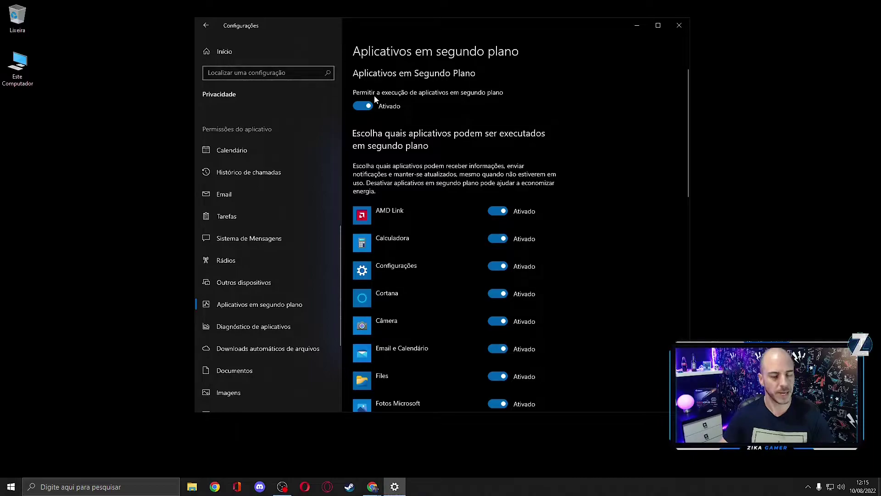
pyautogui.scroll(-6, 457, 292)
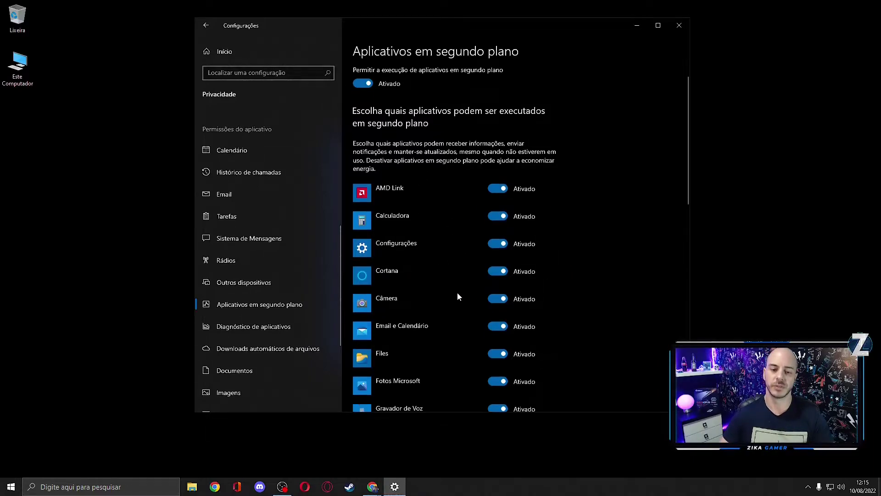
pyautogui.scroll(-2, 457, 290)
pyautogui.scroll(4, 457, 290)
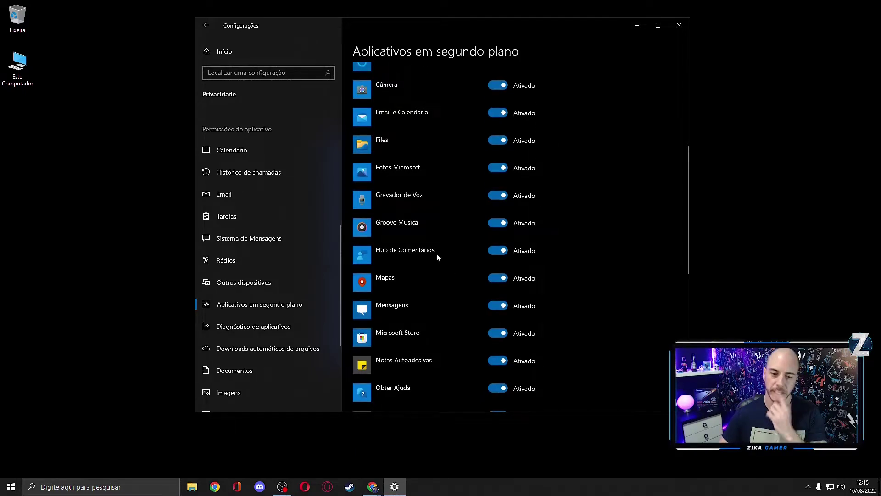
pyautogui.scroll(5, 403, 228)
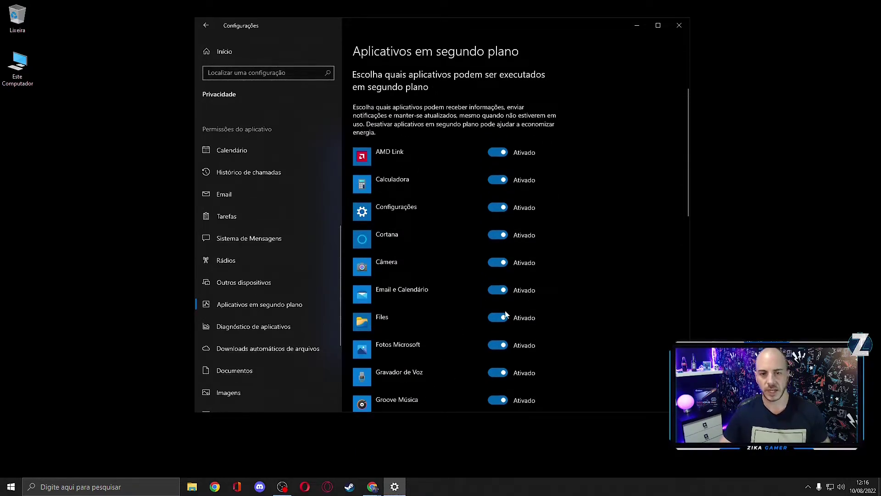
pyautogui.scroll(2, 682, 241)
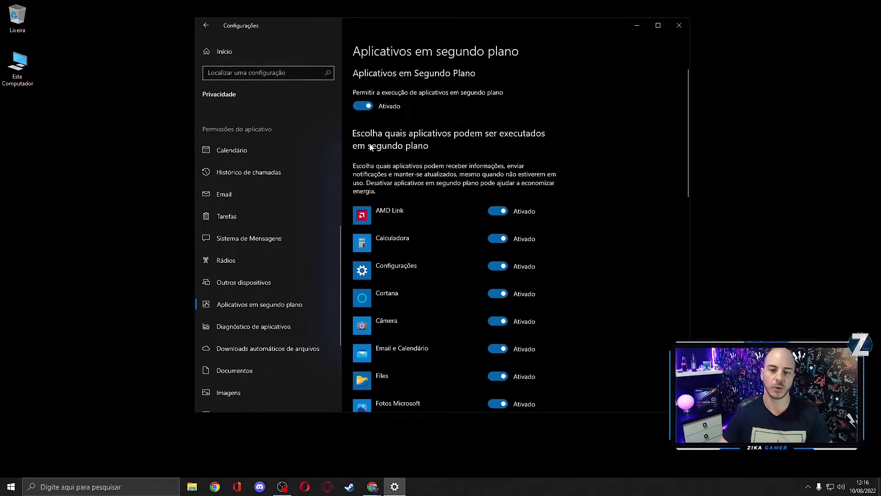
pyautogui.click(367, 109)
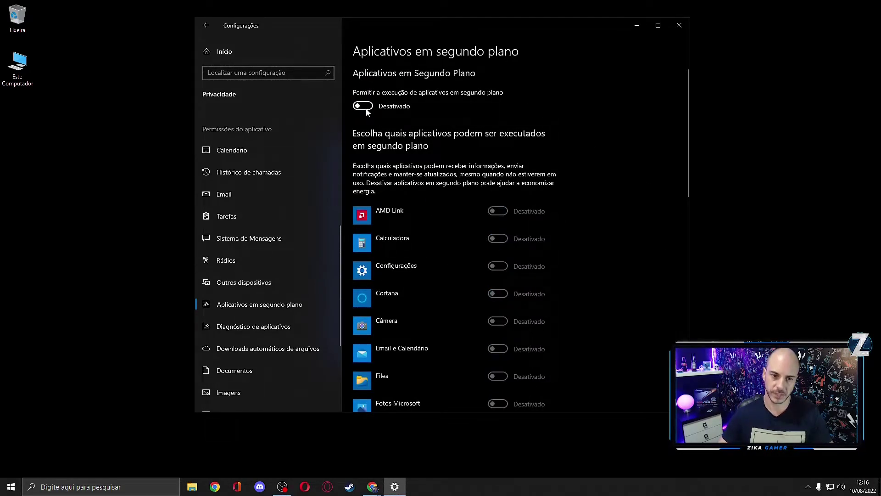
# Step: Open Suas informações in the Contas settings and view the image browser for the profile picture without choosing a file
pyautogui.click(209, 52)
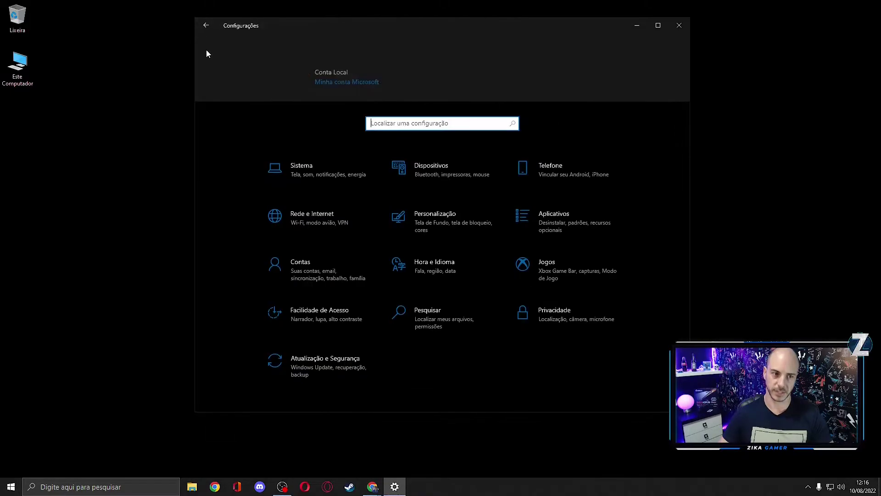
pyautogui.click(334, 284)
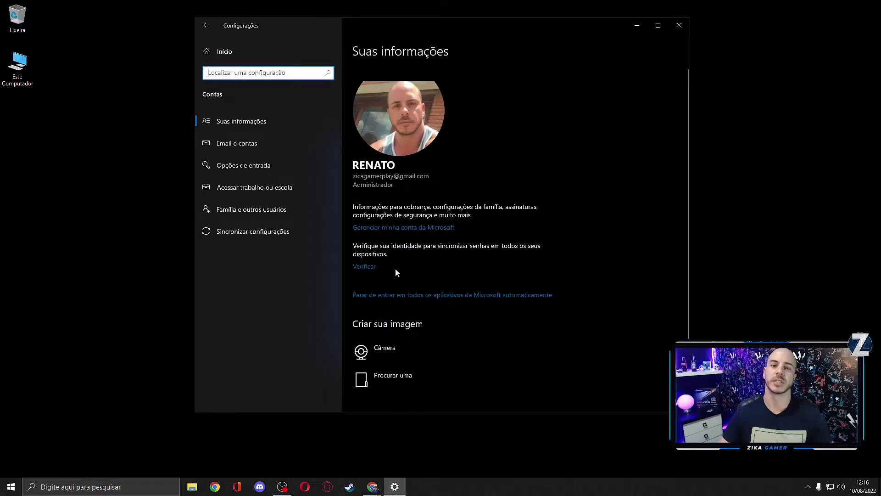
pyautogui.click(384, 378)
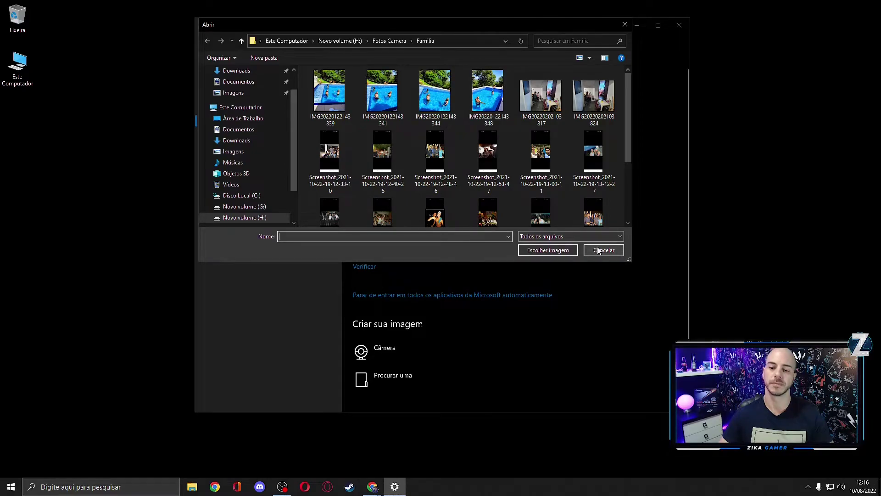
pyautogui.click(573, 250)
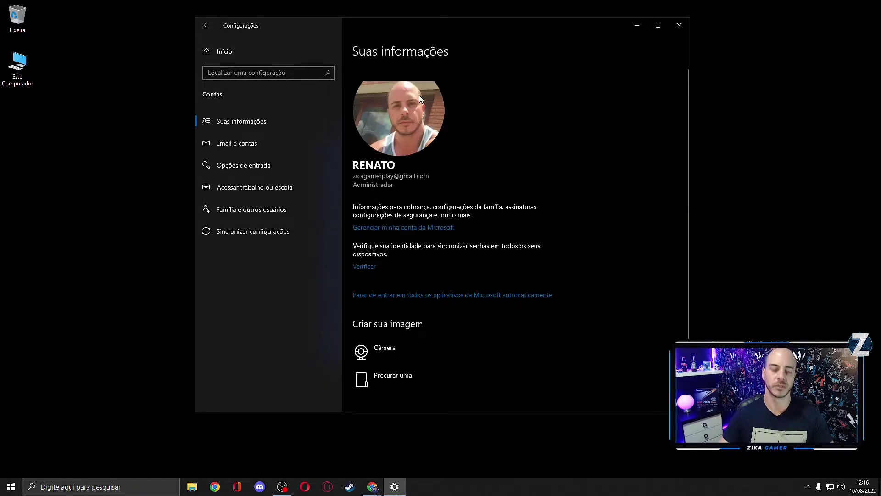
# Step: Open the sound settings from the Temas page in Personalização and select the Nenhum Som sound scheme
pyautogui.click(209, 55)
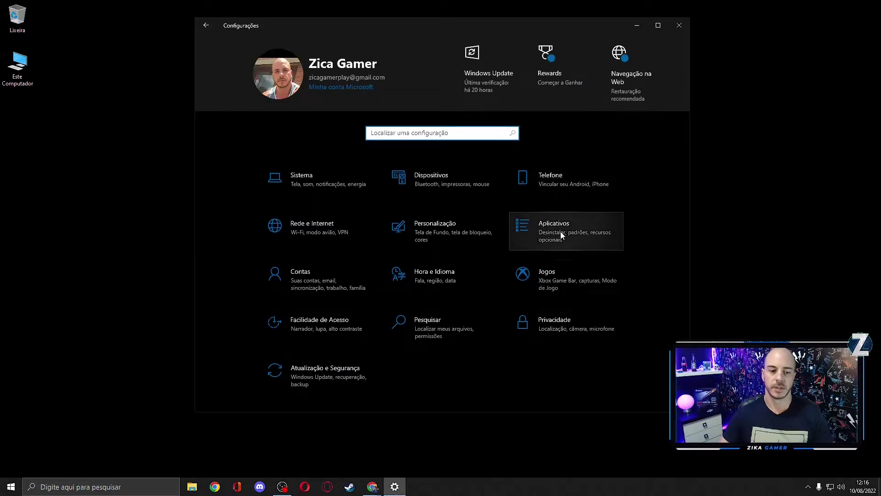
pyautogui.click(435, 235)
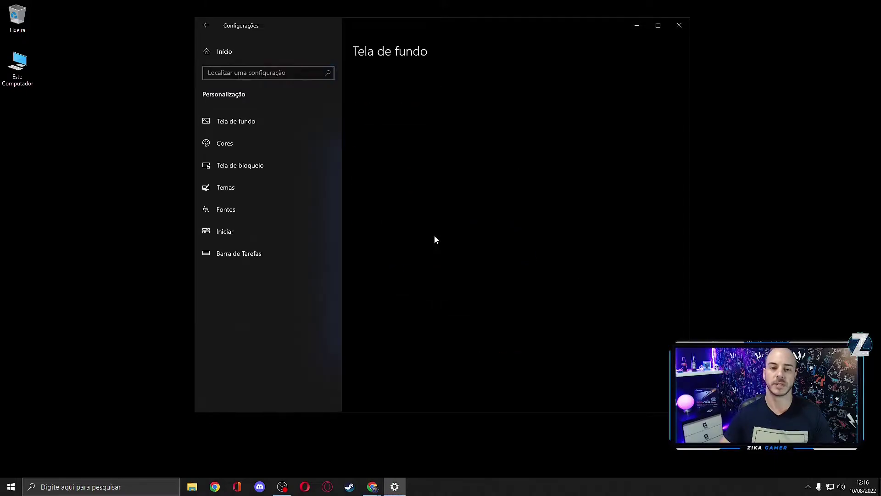
pyautogui.click(241, 189)
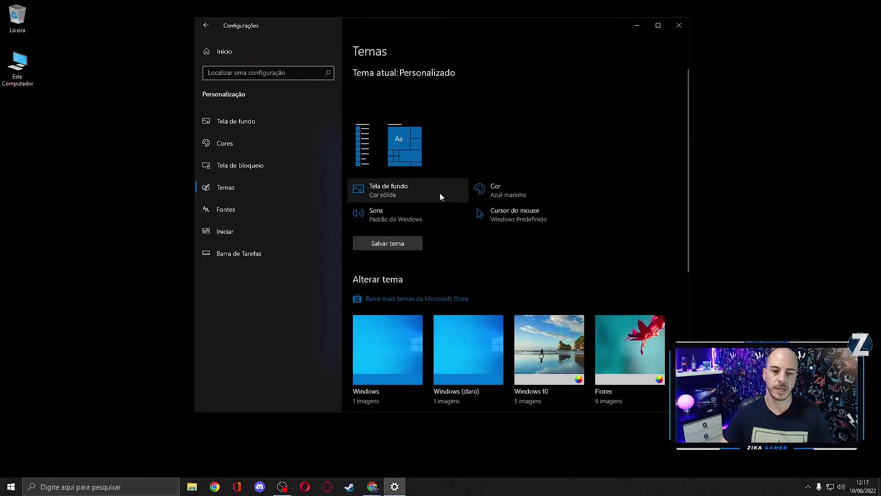
pyautogui.click(385, 221)
pyautogui.click(177, 119)
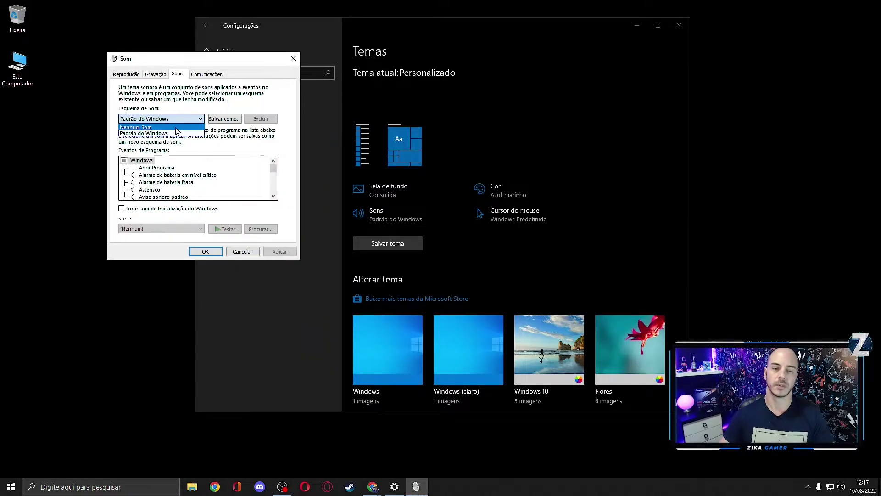
pyautogui.click(168, 127)
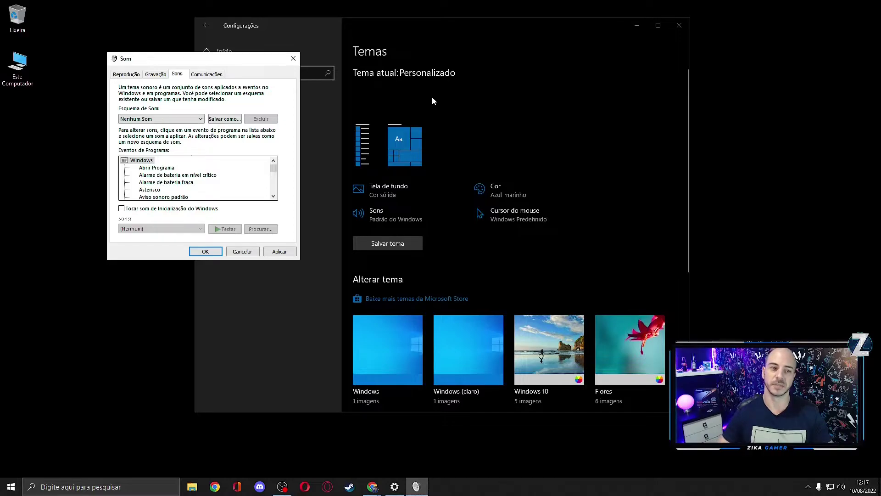
# Step: Alternate the sound scheme between Padrão do Windows and Nenhum Som, and close the Som dialog keeping Padrão do Windows
pyautogui.click(200, 119)
pyautogui.click(164, 134)
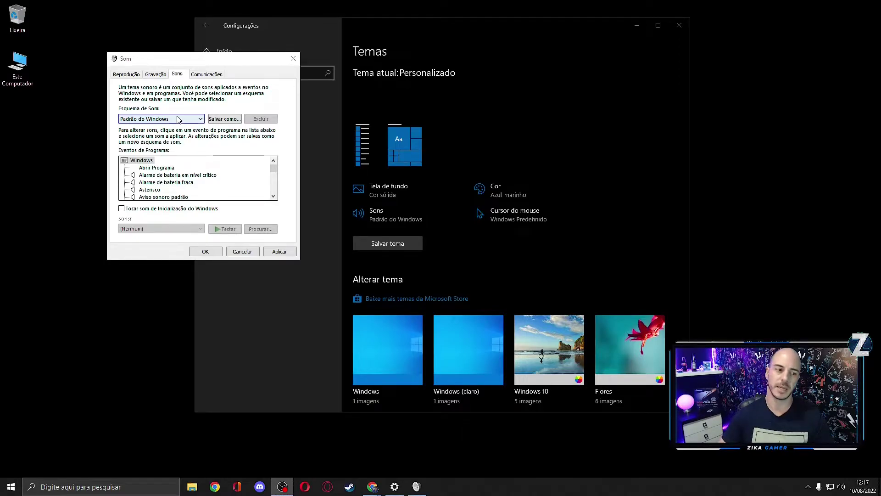
pyautogui.click(178, 119)
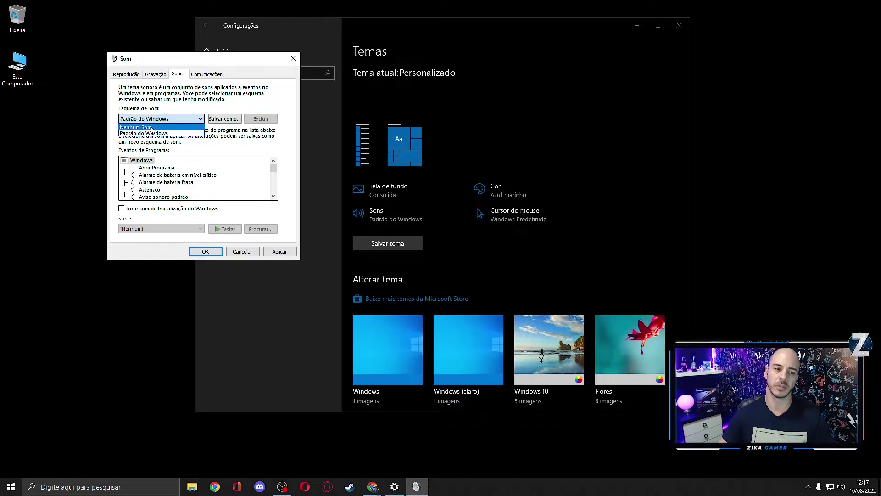
pyautogui.click(152, 128)
pyautogui.click(175, 121)
pyautogui.click(205, 251)
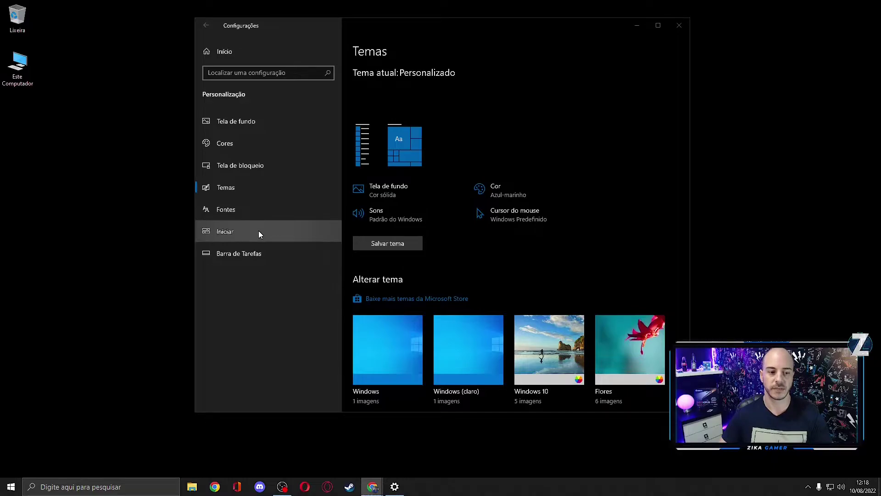
# Step: Review the Iniciar options in Personalização, and open the Barra de Tarefas page for turning system icons on or off
pyautogui.click(268, 231)
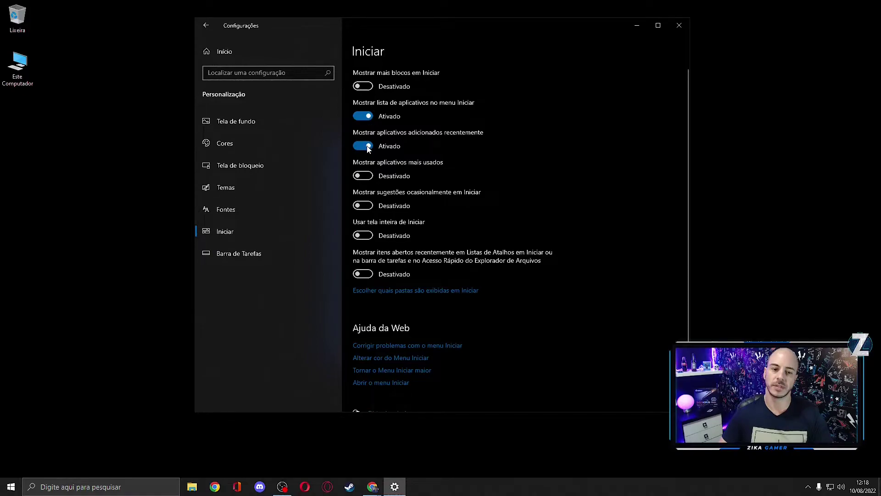
pyautogui.hotkey('alt', 'Tab')
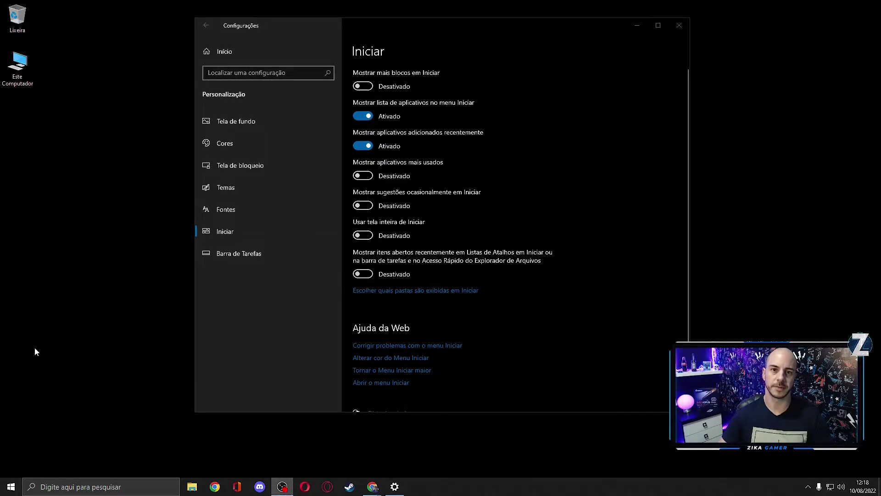
pyautogui.click(259, 252)
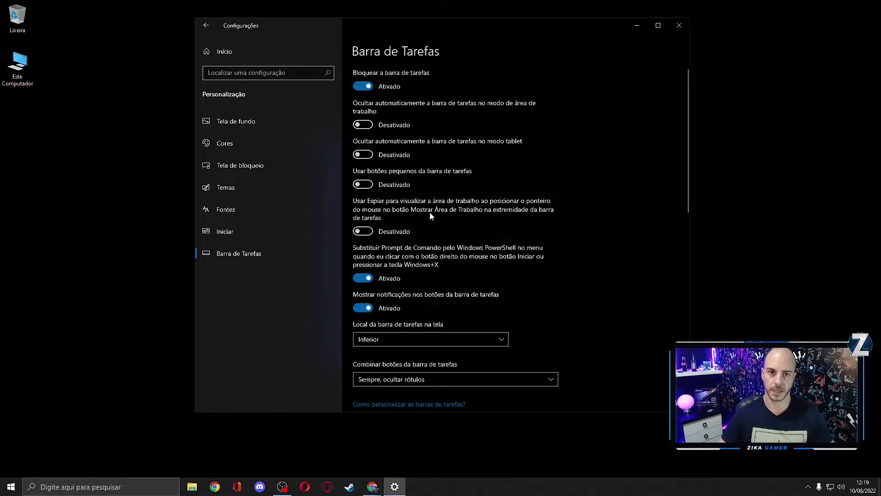
pyautogui.scroll(-3, 456, 321)
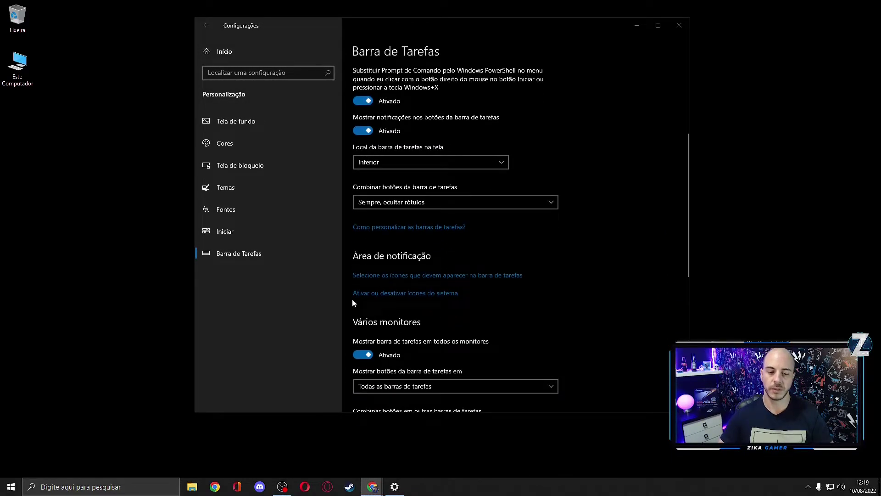
pyautogui.click(408, 294)
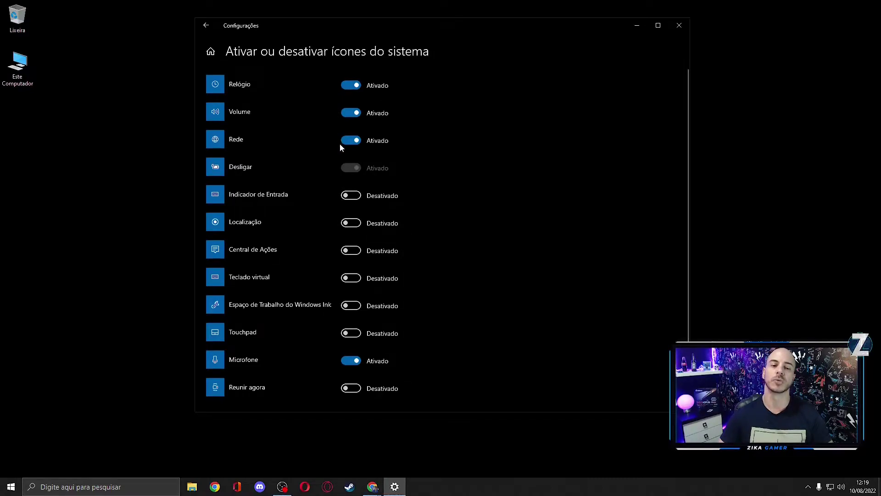
# Step: Enable the Indicador de Entrada and Central de Ações system icons, and disable both again
pyautogui.click(349, 197)
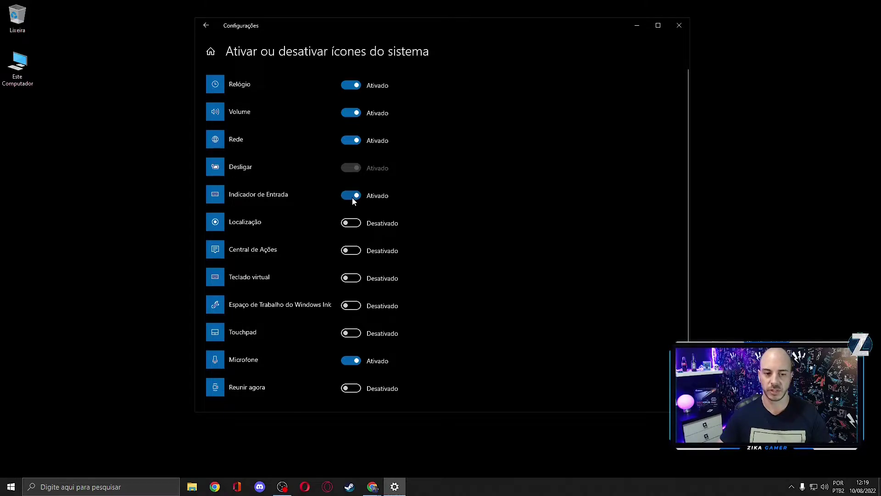
pyautogui.click(346, 250)
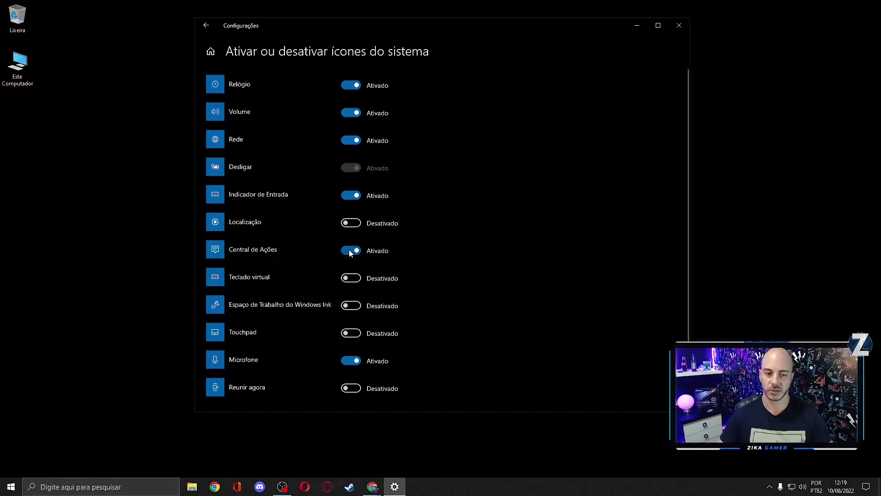
pyautogui.click(357, 198)
pyautogui.click(358, 251)
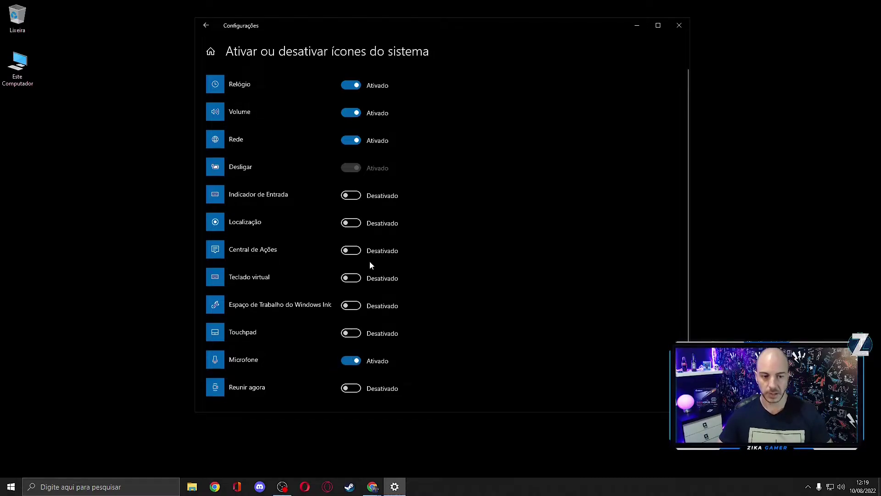
# Step: In Notificações e ações under Sistema, enable app notifications, toggle the two lock screen options, and disable notifications again
pyautogui.click(209, 52)
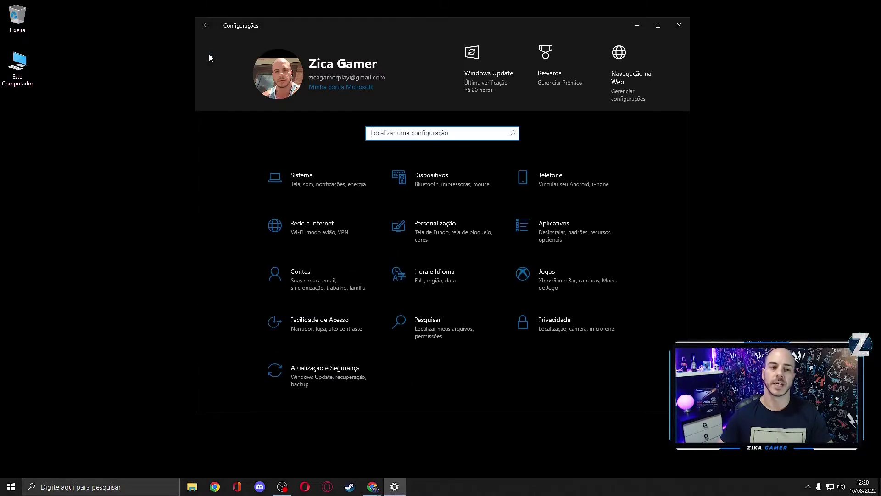
pyautogui.click(325, 181)
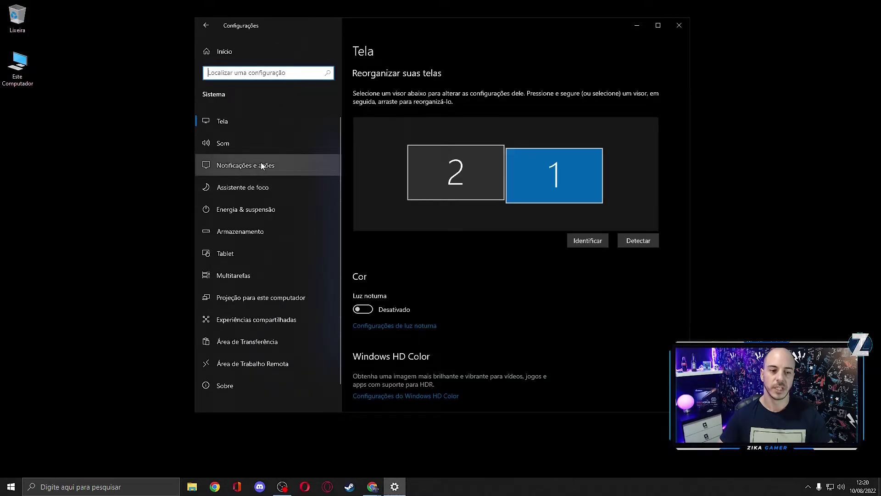
pyautogui.click(293, 167)
pyautogui.click(363, 183)
pyautogui.click(358, 237)
pyautogui.click(357, 252)
pyautogui.click(358, 252)
pyautogui.click(358, 237)
pyautogui.click(369, 185)
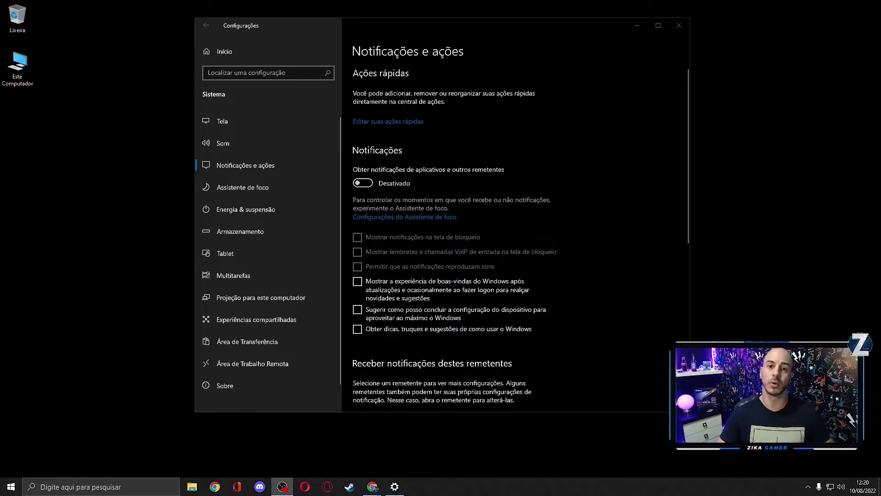
# Step: Open the additional power settings from Energia & suspensão and examine the actions available for the power button
pyautogui.click(290, 210)
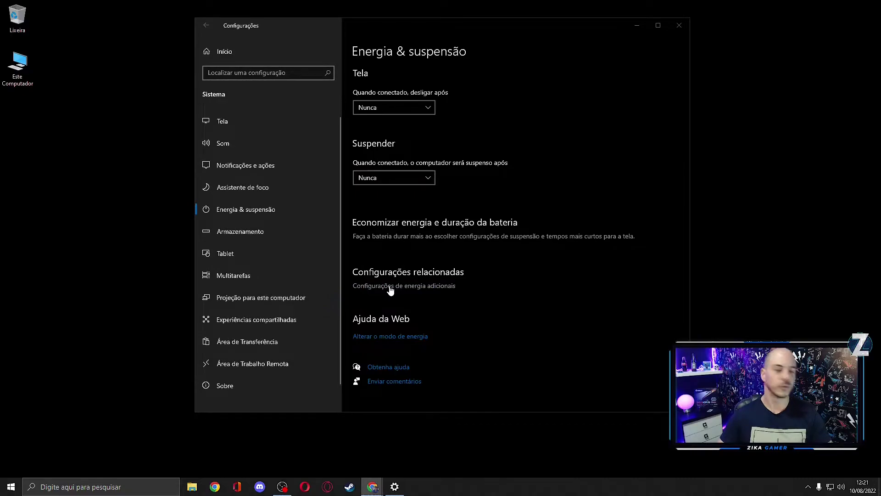
pyautogui.click(425, 289)
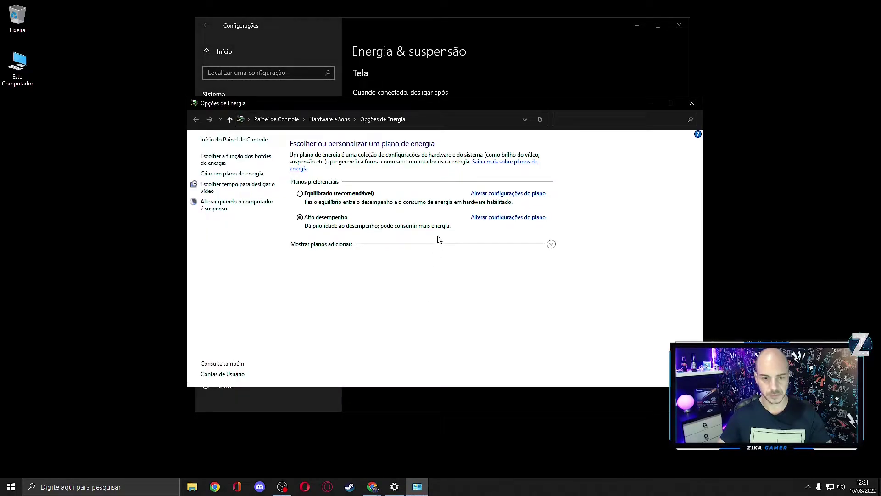
pyautogui.click(255, 157)
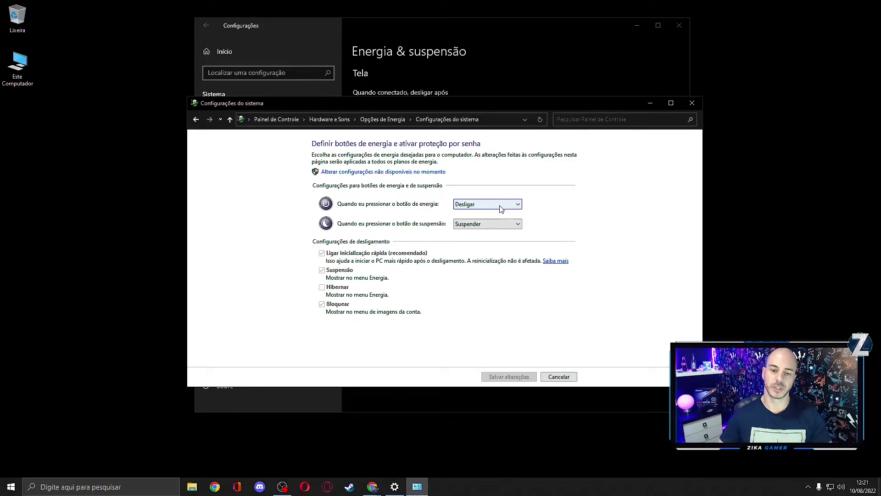
pyautogui.click(500, 207)
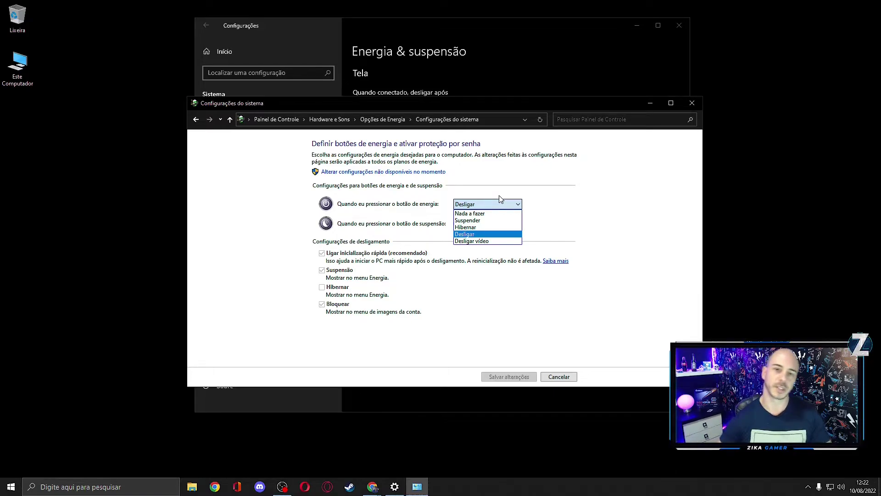
pyautogui.click(500, 200)
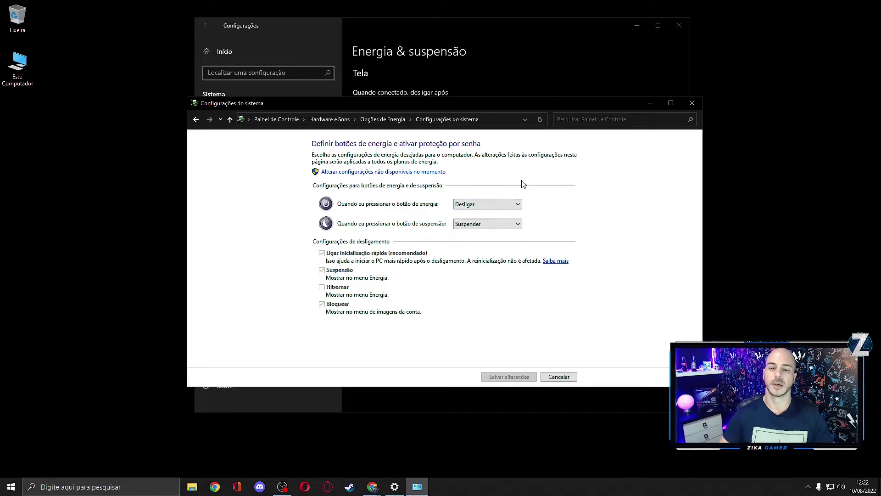
pyautogui.hotkey('alt', 'Left')
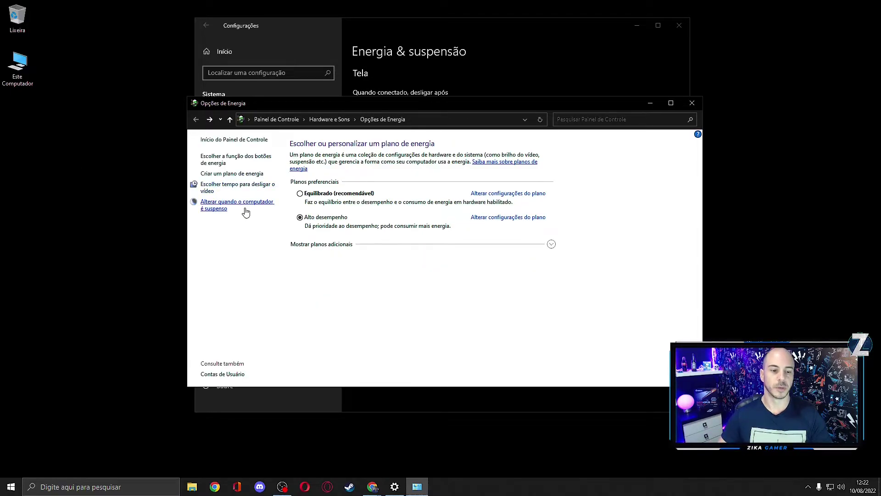
# Step: Examine the time choices for turning off the display in the Alto desempenho plan, and return to Opções de Energia
pyautogui.click(235, 189)
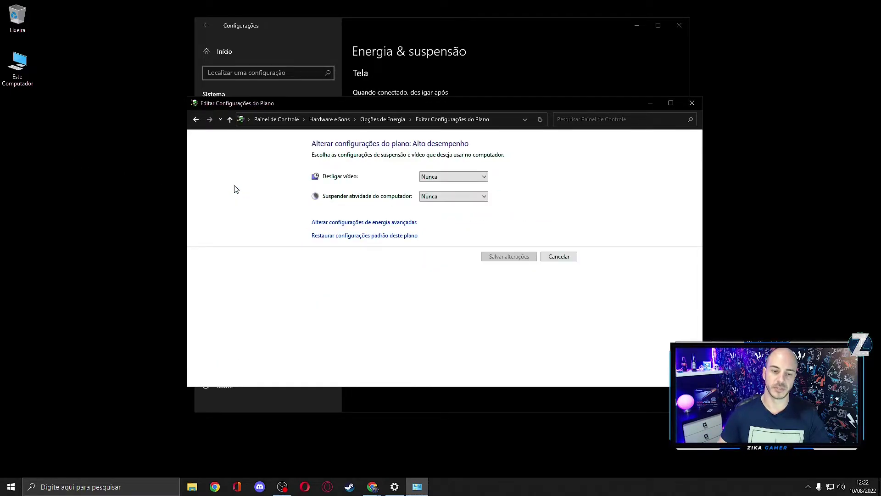
pyautogui.click(476, 179)
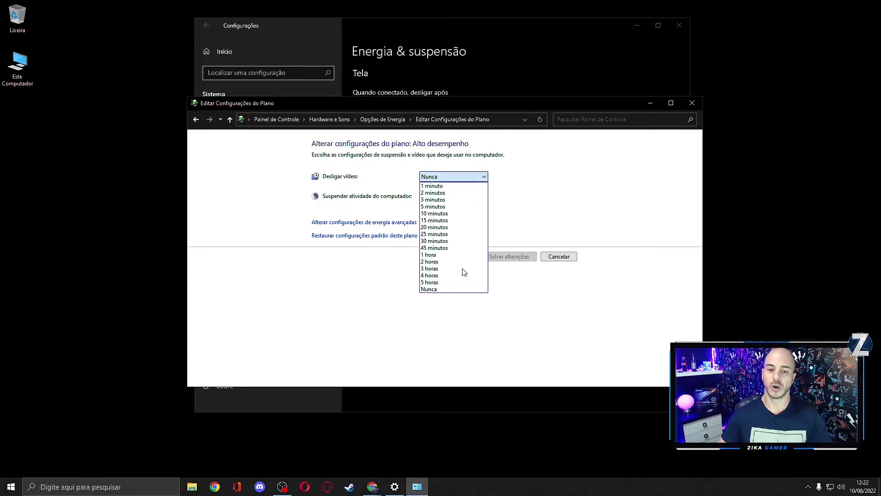
pyautogui.click(533, 194)
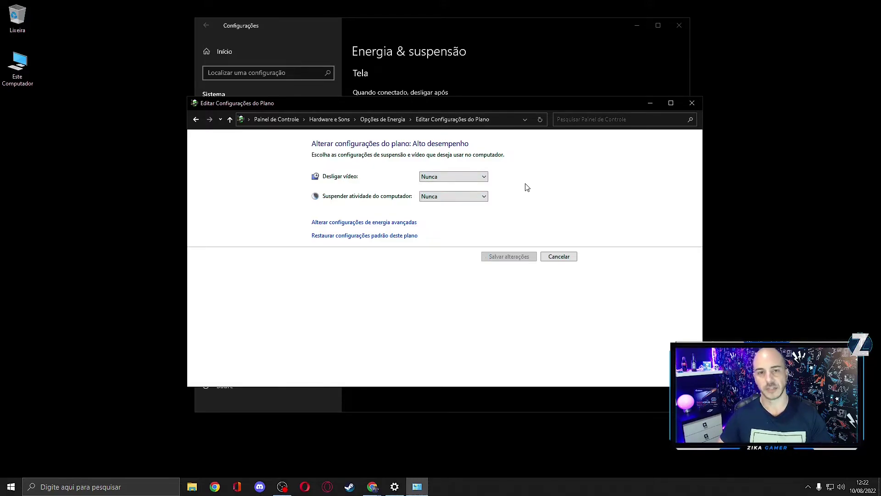
pyautogui.hotkey('alt', 'Left')
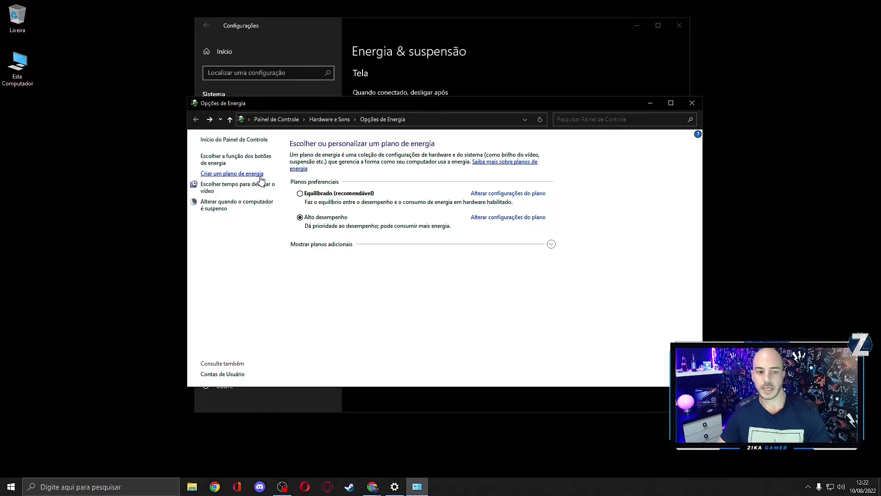
# Step: Create a new power plan based on Alto desempenho with the suggested name and sleep settings, and close the power options and settings windows
pyautogui.click(250, 175)
pyautogui.click(321, 216)
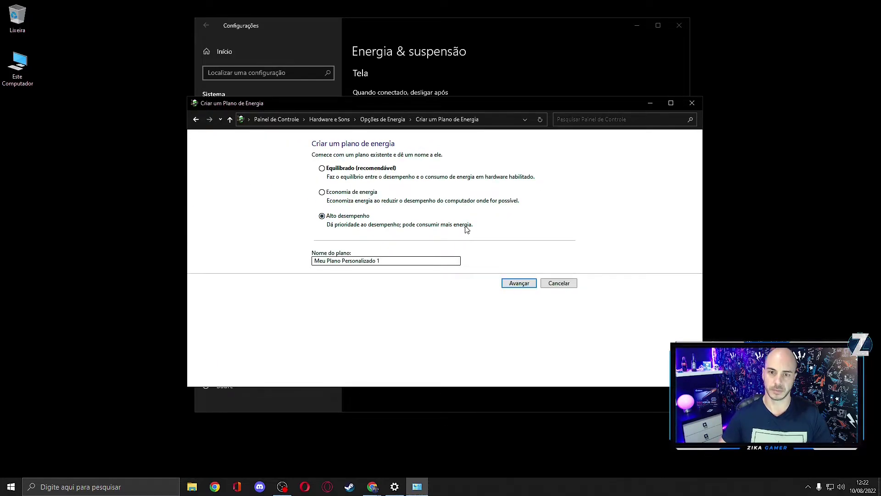
pyautogui.click(518, 283)
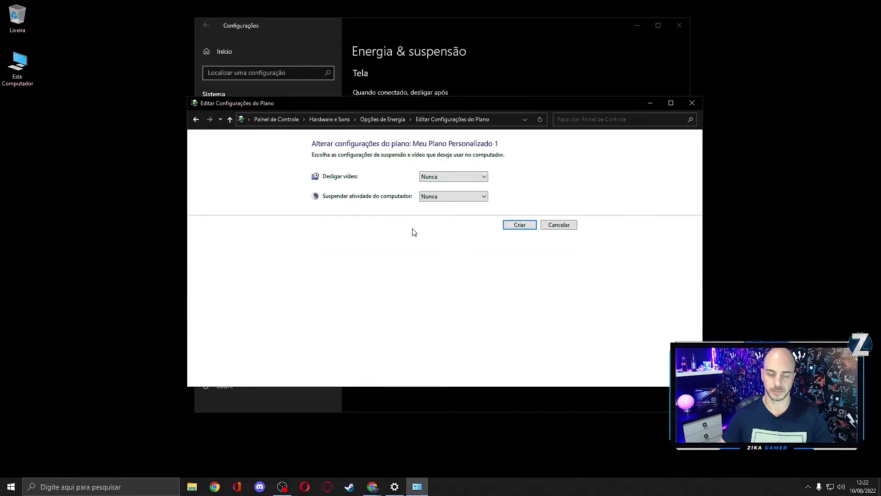
pyautogui.press('Return')
pyautogui.click(691, 102)
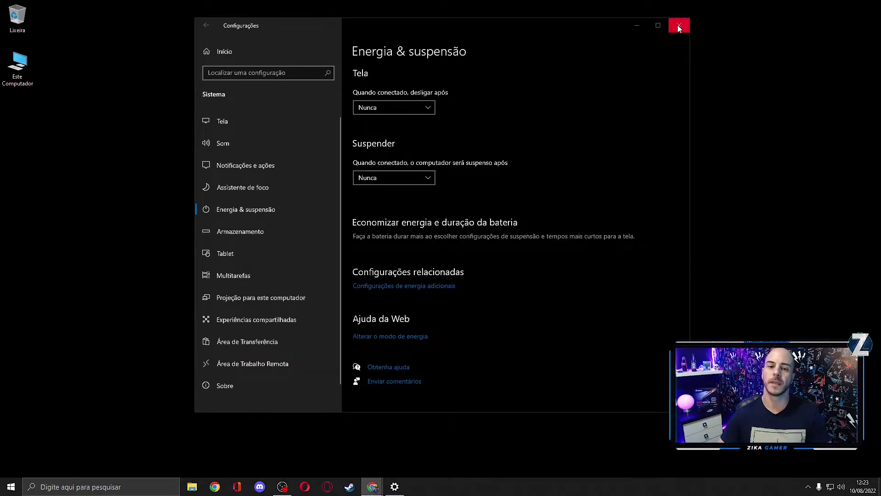
pyautogui.click(679, 24)
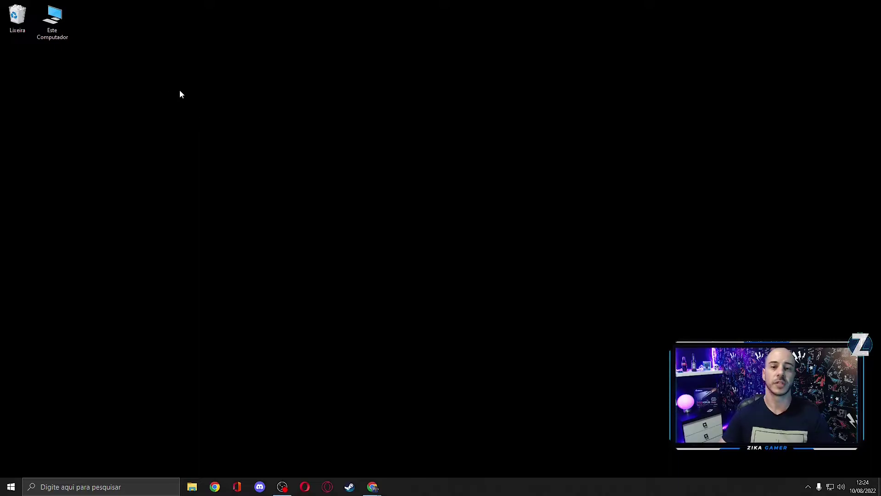
# Step: Open the properties of Este Computador and widen the Sobre window to reveal the related settings
pyautogui.click(52, 27)
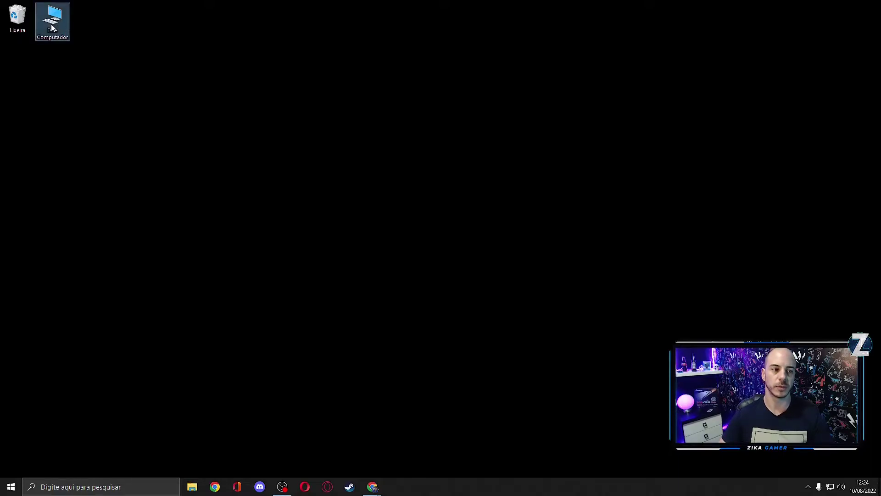
pyautogui.rightClick(52, 27)
pyautogui.click(111, 141)
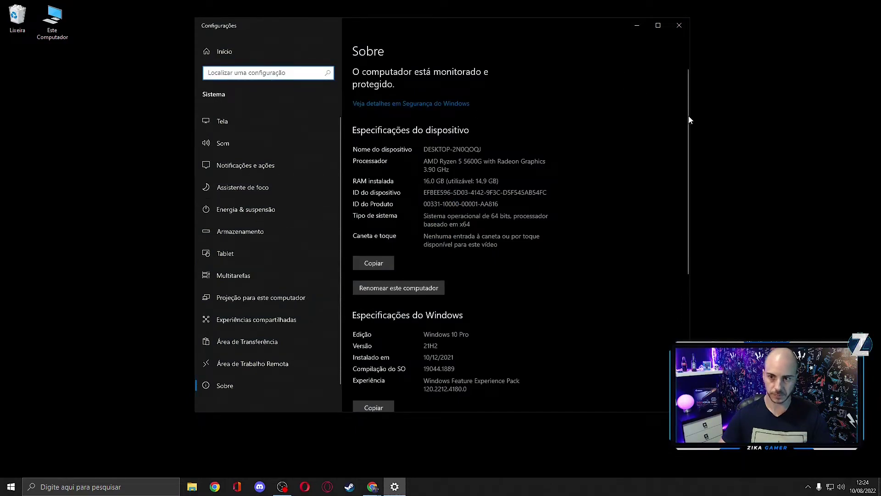
pyautogui.moveTo(689, 117); pyautogui.dragTo(864, 134)
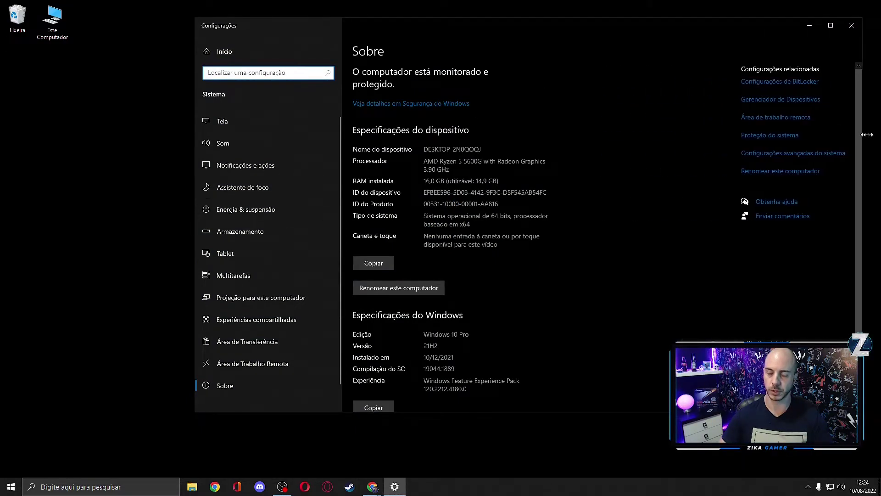
pyautogui.moveTo(431, 19); pyautogui.dragTo(358, 29)
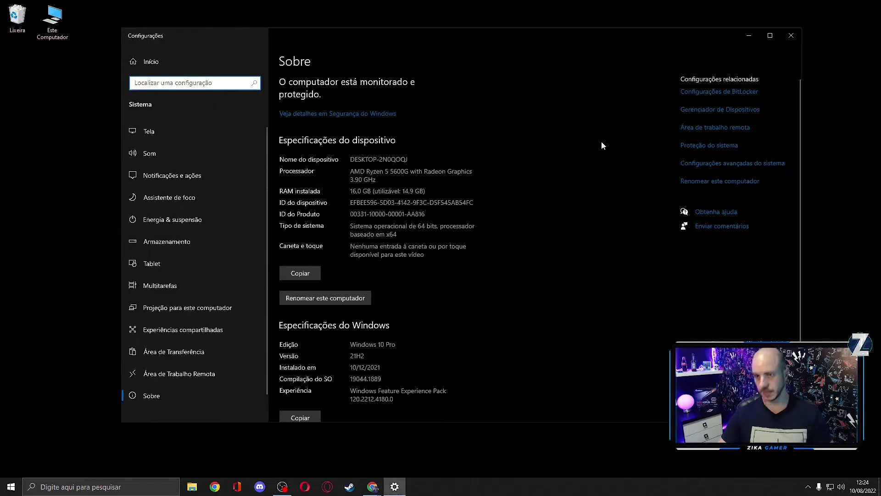
# Step: Open the Desempenho settings from the advanced system settings and examine the Efeitos Visuais options
pyautogui.click(731, 164)
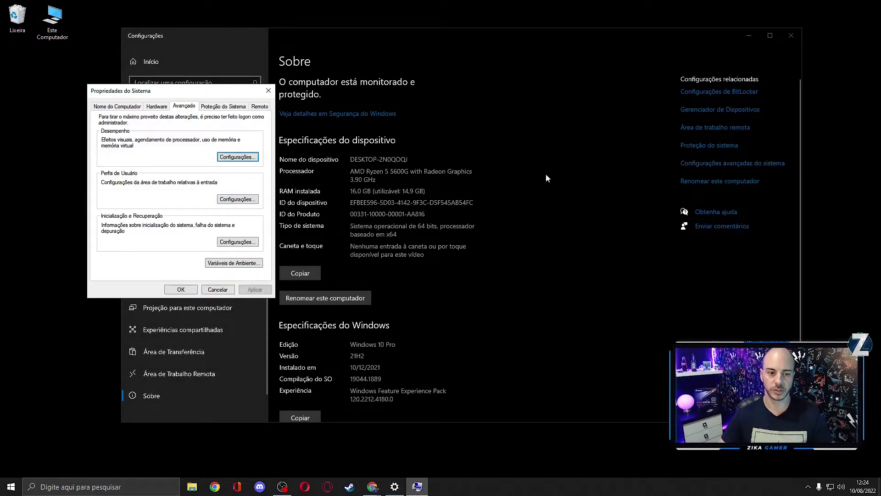
pyautogui.moveTo(181, 94); pyautogui.dragTo(219, 96)
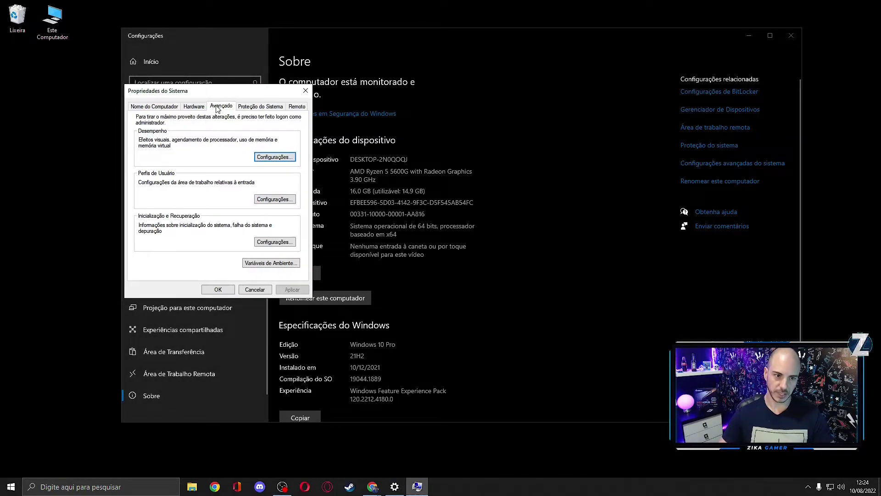
pyautogui.click(277, 157)
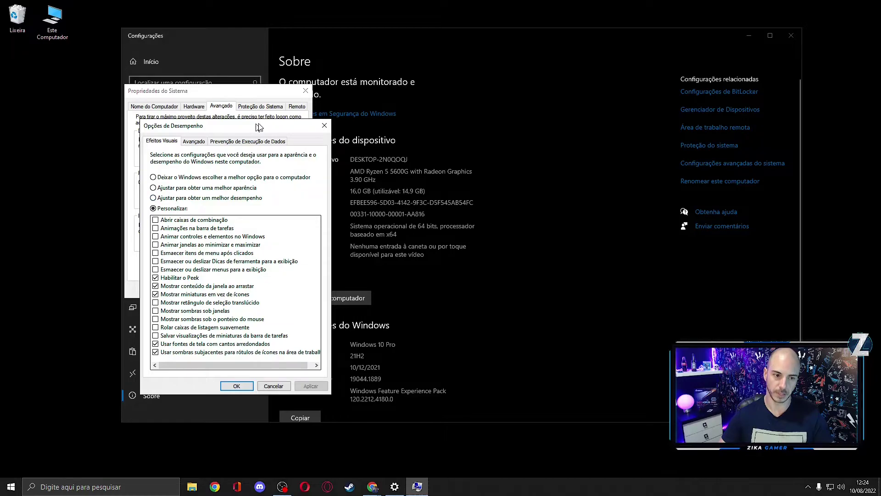
pyautogui.moveTo(257, 126); pyautogui.dragTo(343, 122)
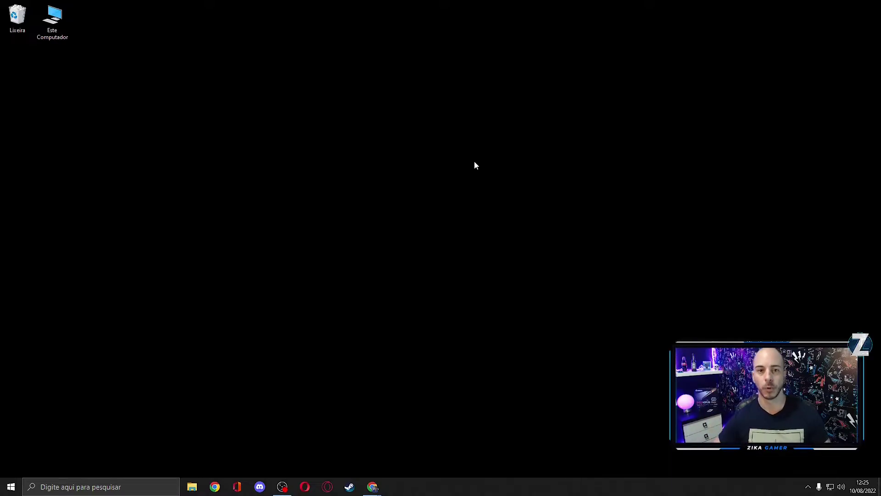
# Step: Open the Windows Temp folder by running temp
pyautogui.press('super+r')
pyautogui.write('temp')
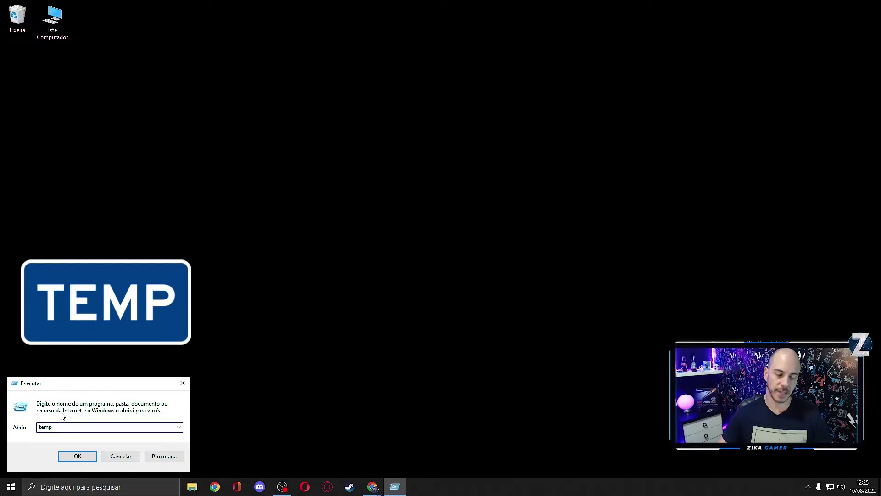
pyautogui.press('Return')
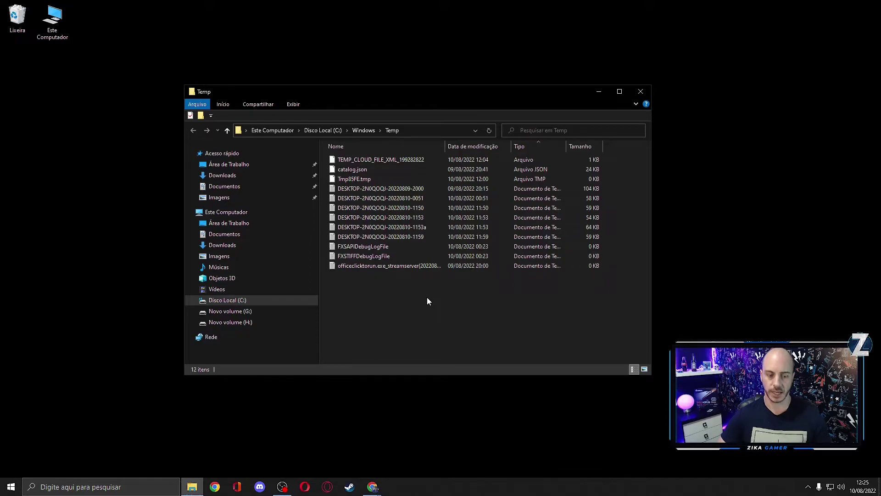
# Step: Permanently delete all items in the Windows Temp folder, ignoring every file in use, and close the folder
pyautogui.hotkey('ctrl', 'a')
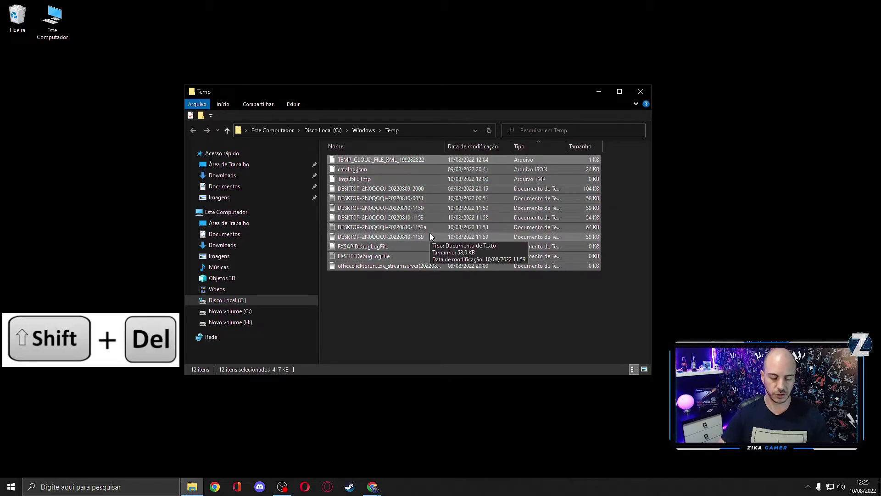
pyautogui.hotkey('shift', 'Delete')
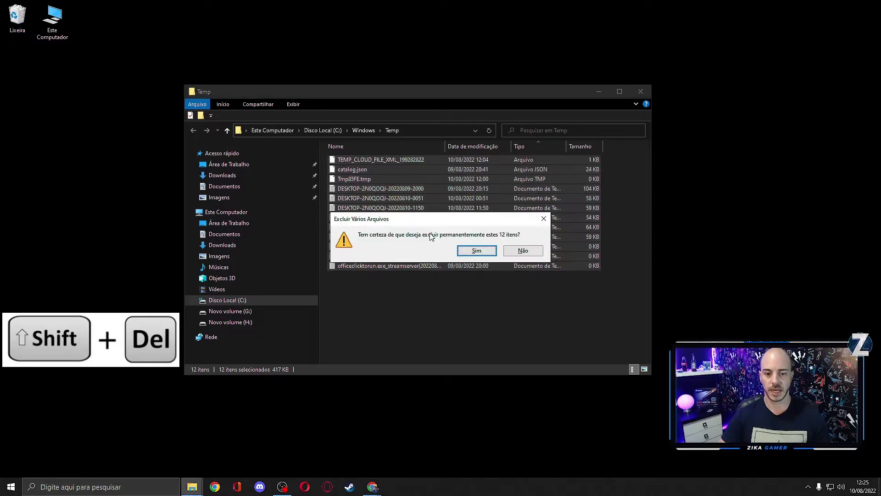
pyautogui.click(475, 251)
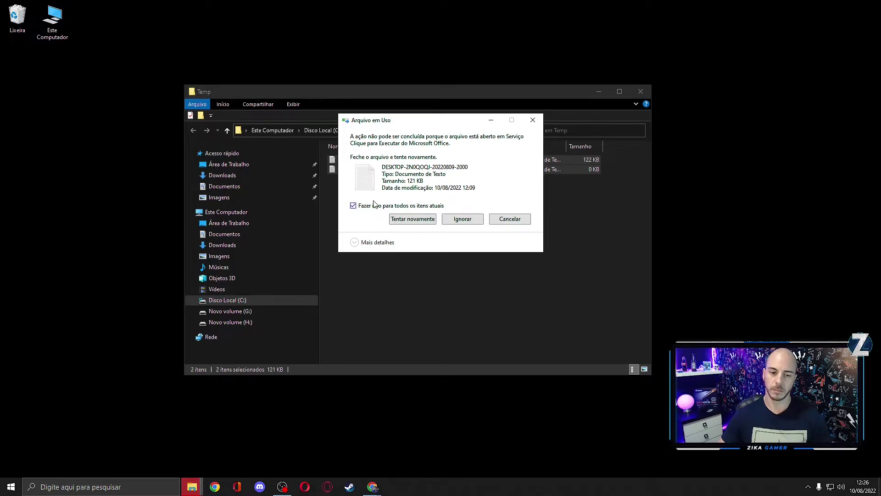
pyautogui.click(412, 220)
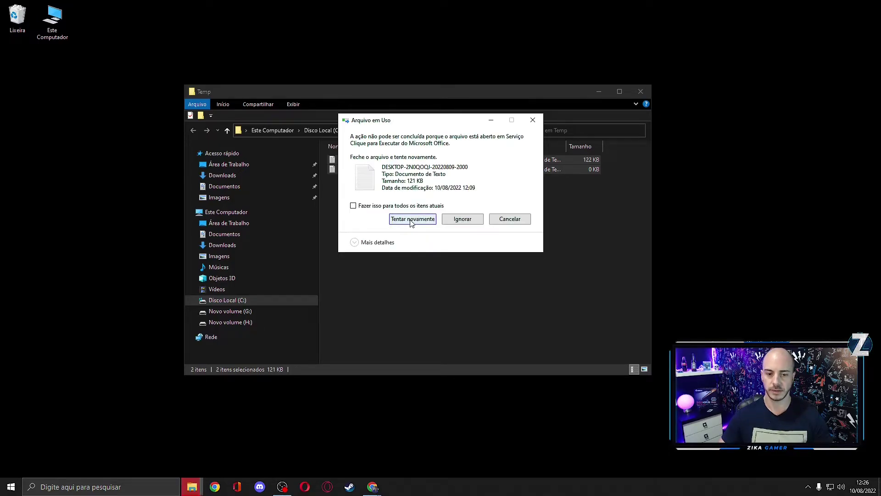
pyautogui.click(352, 206)
pyautogui.click(413, 220)
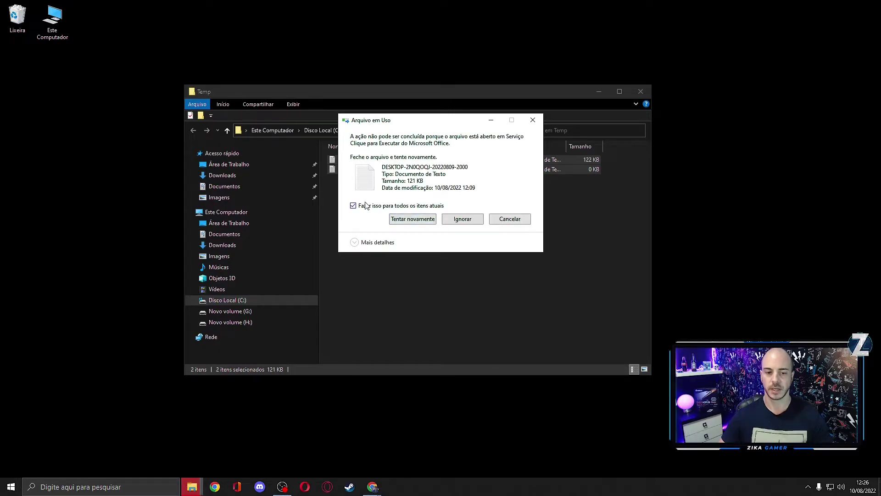
pyautogui.click(472, 221)
pyautogui.click(641, 93)
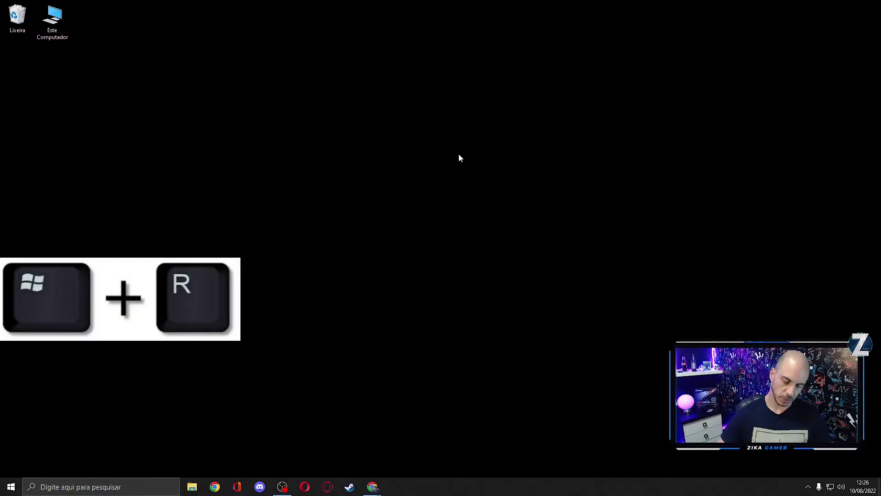
# Step: Open the user account's local Temp folder by running %temp%
pyautogui.press('super+r')
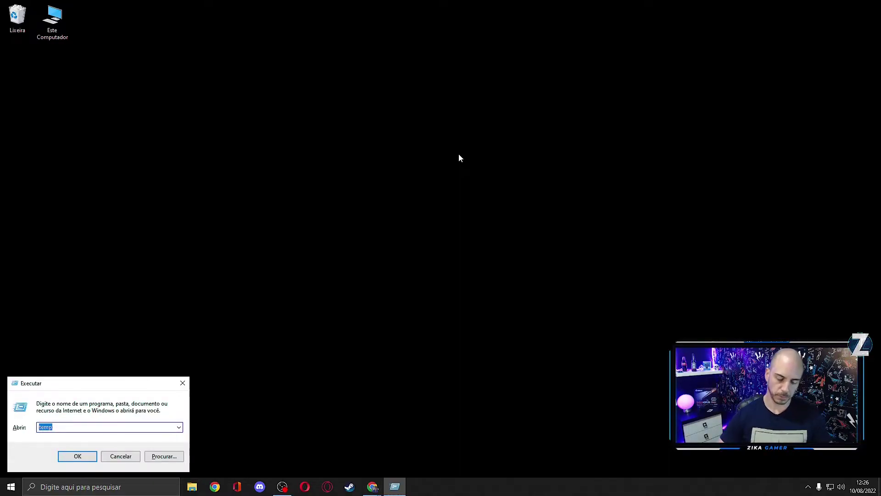
pyautogui.write('%temp%')
pyautogui.press('Return')
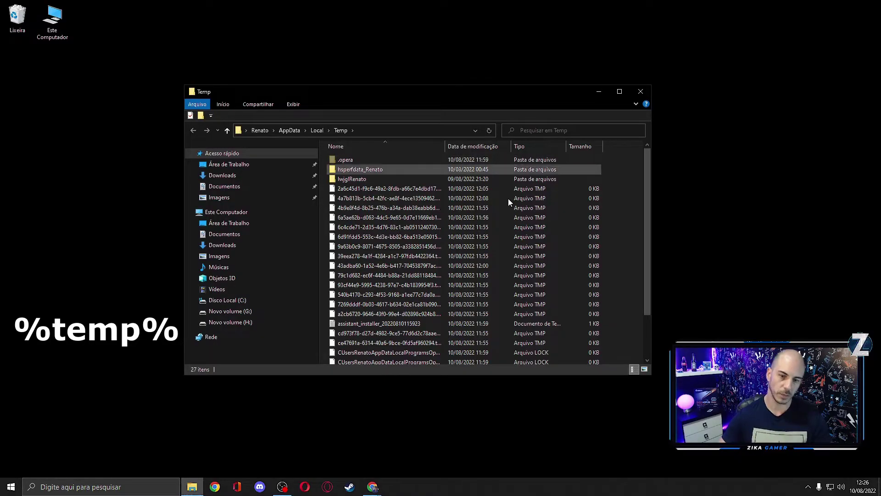
# Step: Permanently delete all items in the user's local Temp folder, ignoring every file in use, and close the folder
pyautogui.hotkey('ctrl', 'a')
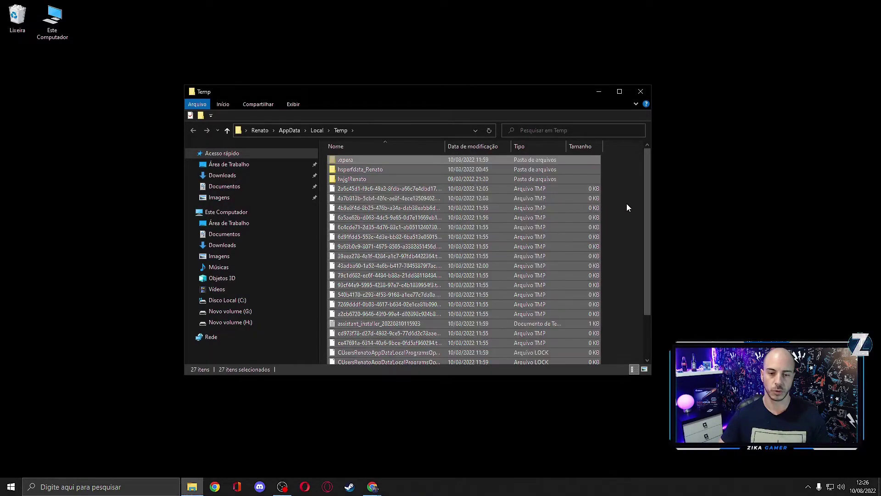
pyautogui.hotkey('shift', 'Delete')
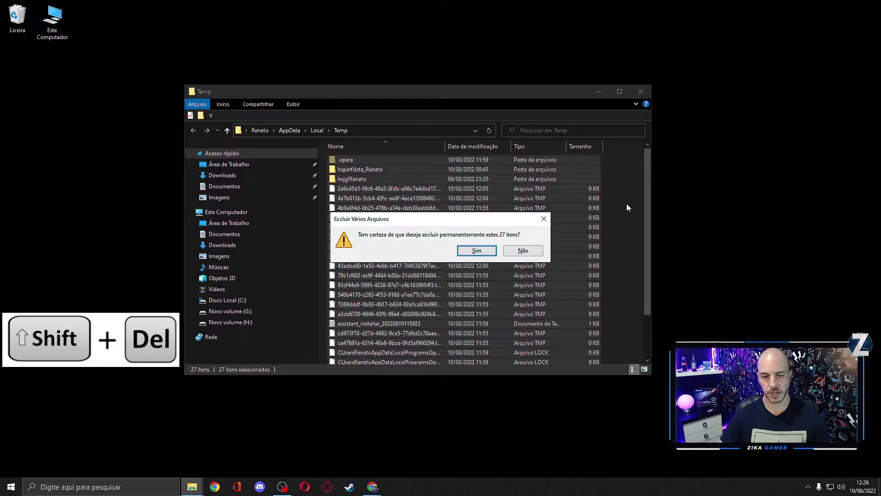
pyautogui.click(497, 251)
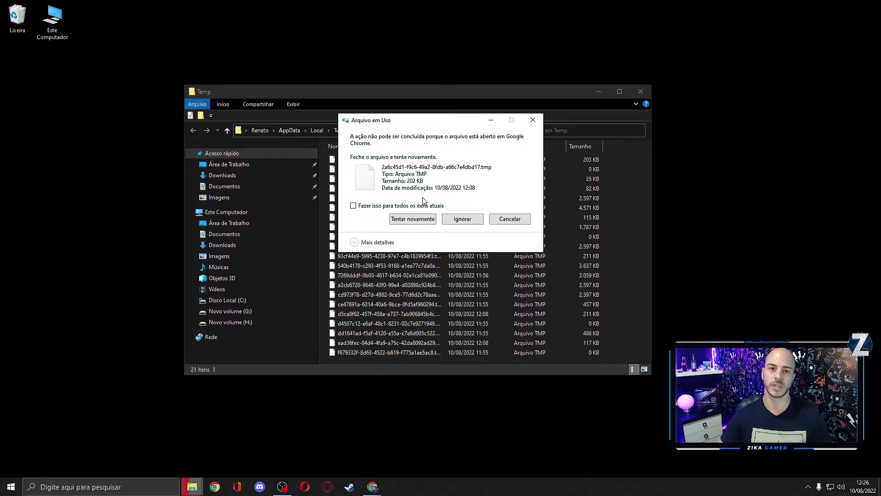
pyautogui.click(353, 206)
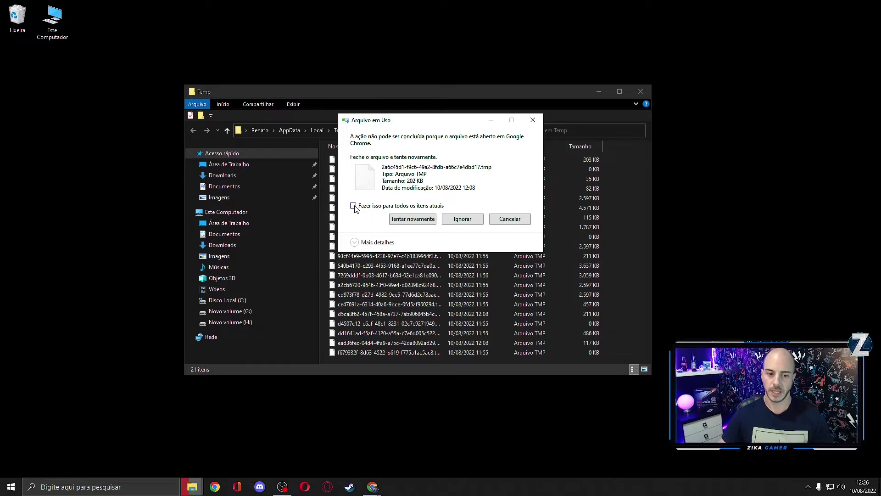
pyautogui.click(418, 221)
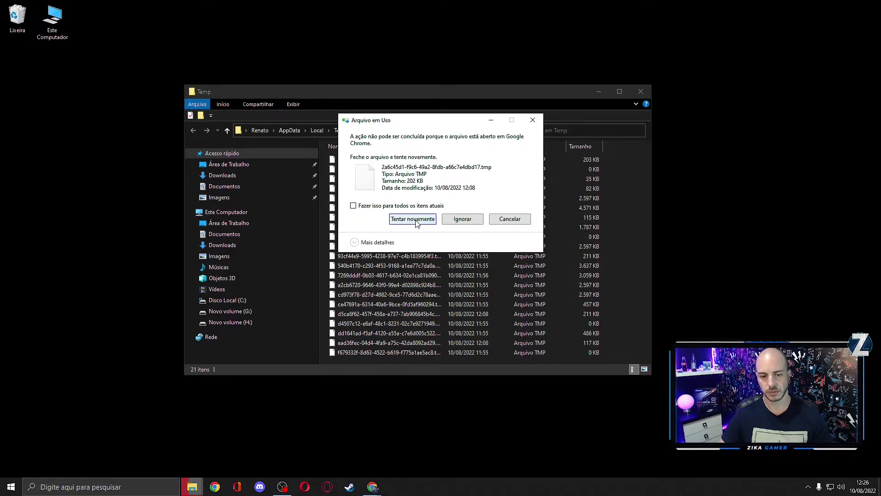
pyautogui.click(369, 207)
pyautogui.click(458, 218)
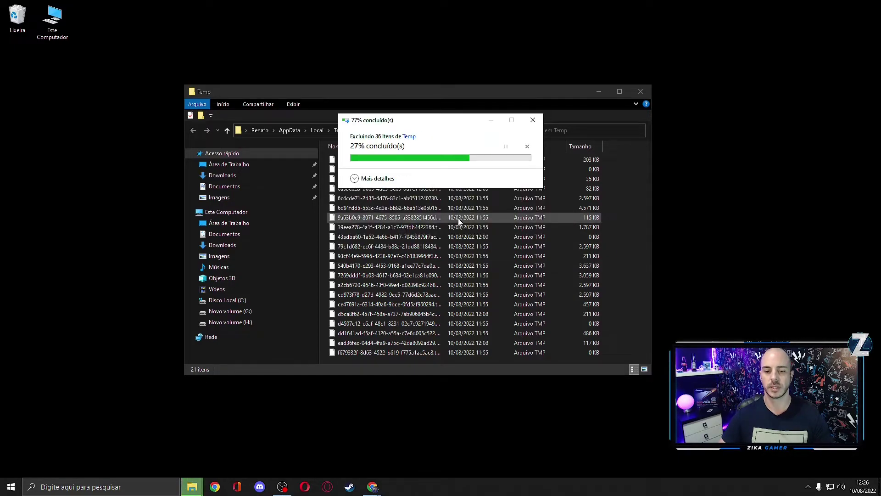
pyautogui.click(640, 91)
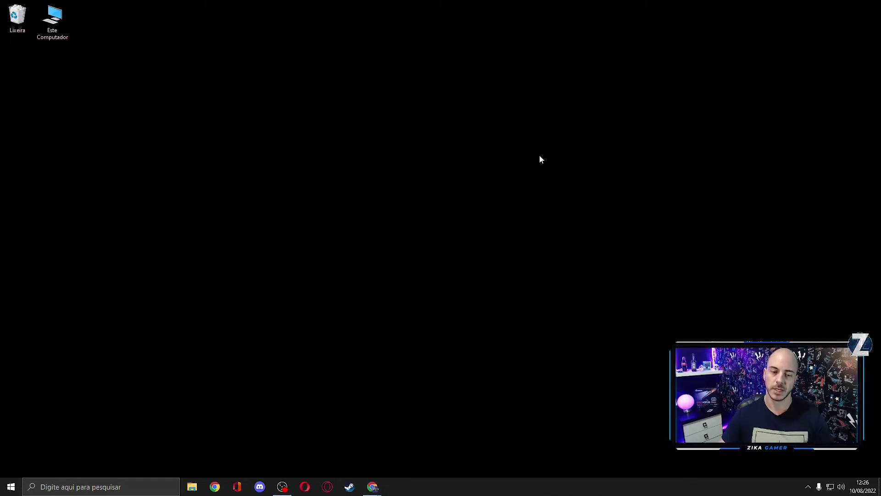
# Step: Open the Windows prefetch folder by running prefetch
pyautogui.press('super+r')
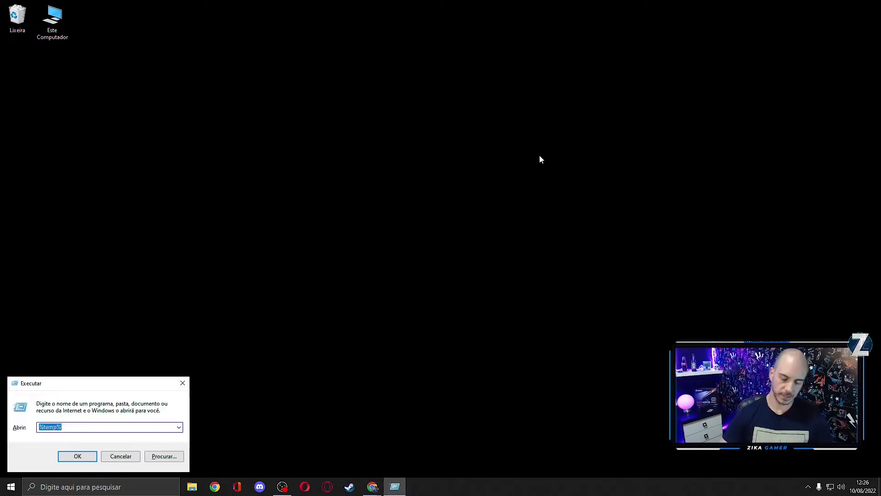
pyautogui.write('pre')
pyautogui.click(51, 436)
pyautogui.click(73, 427)
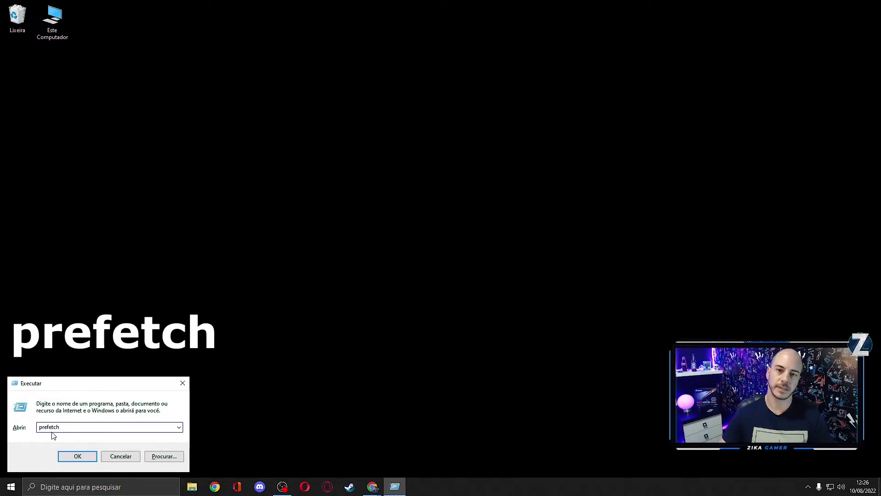
pyautogui.click(73, 456)
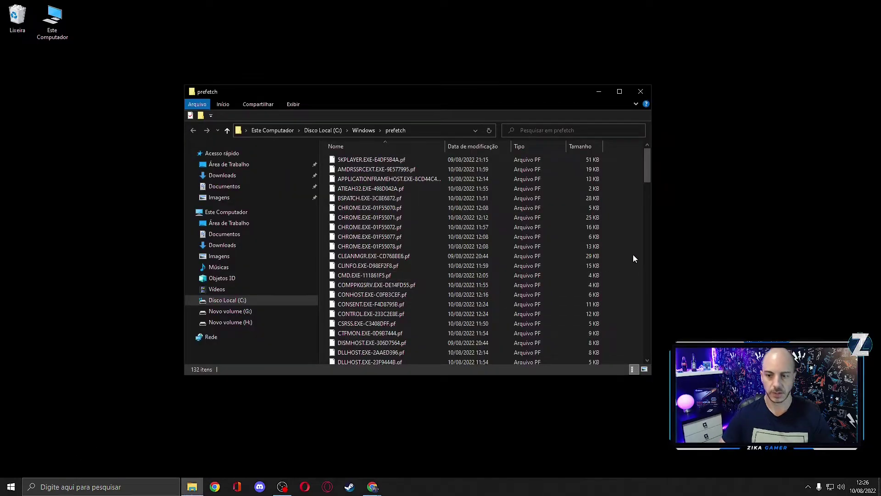
# Step: Permanently delete all files in the prefetch folder, ignoring every item that cannot be removed
pyautogui.hotkey('ctrl', 'a')
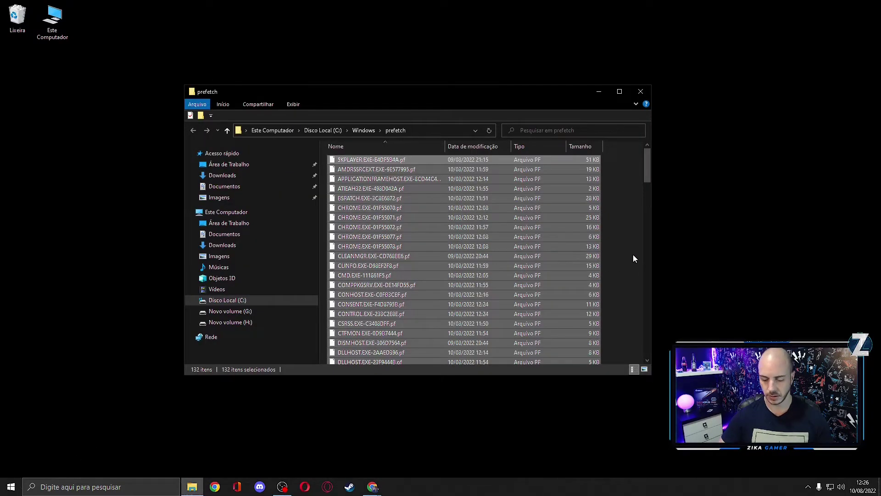
pyautogui.hotkey('shift', 'Delete')
pyautogui.click(476, 250)
pyautogui.click(413, 212)
pyautogui.click(386, 202)
pyautogui.click(468, 213)
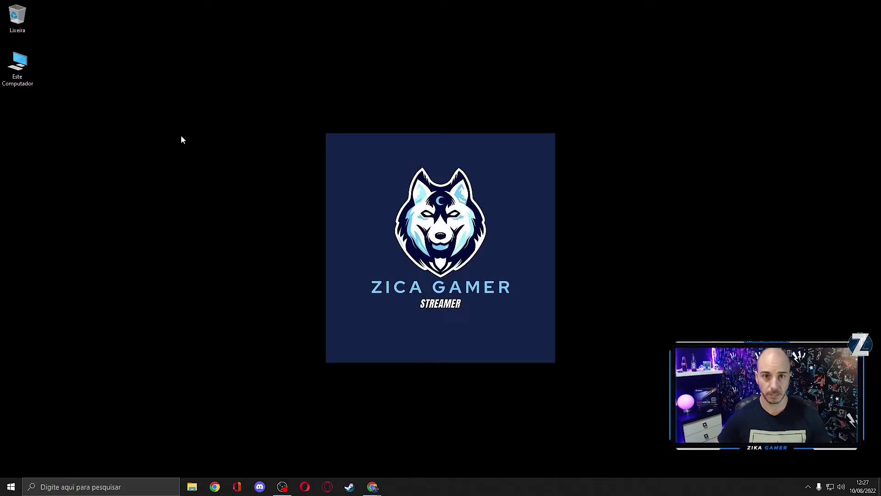
# Step: Run msconfig and open the advanced boot options for the Windows 10 installation
pyautogui.press('super+r')
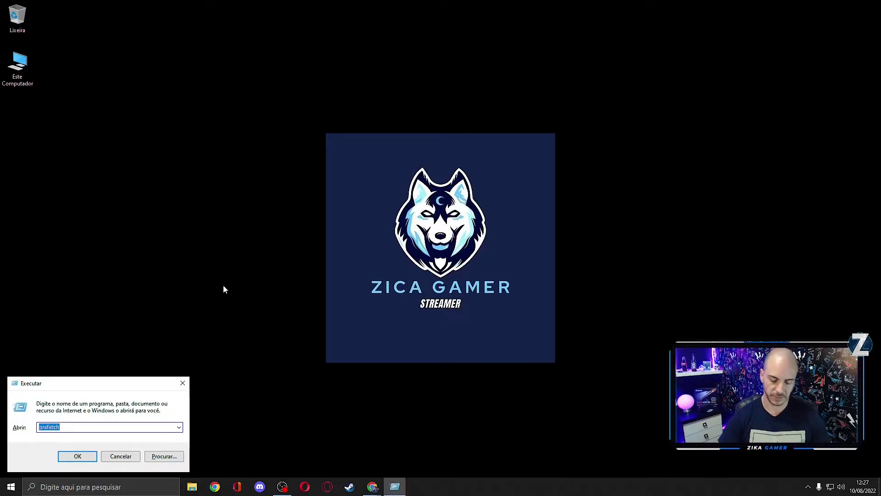
pyautogui.write('msconfig')
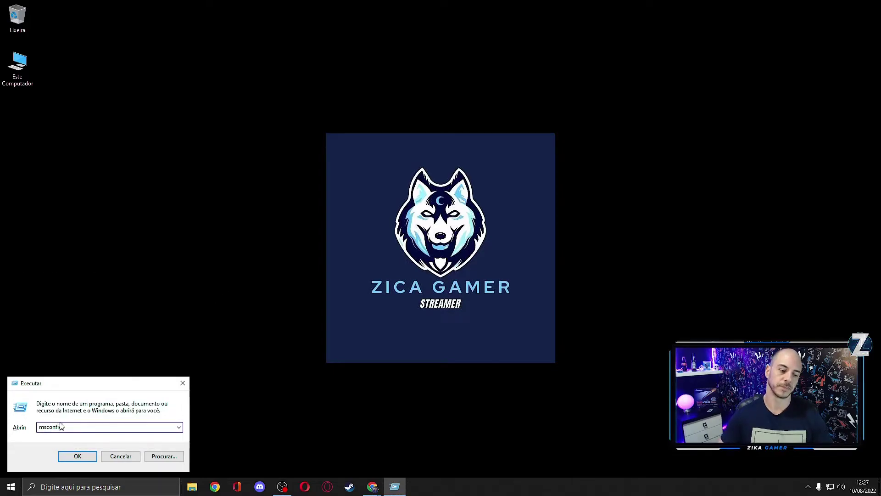
pyautogui.click(78, 456)
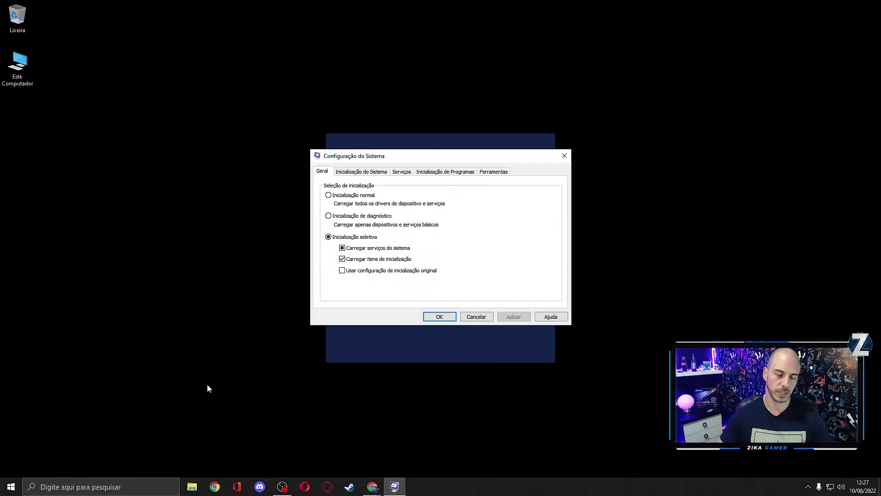
pyautogui.click(364, 174)
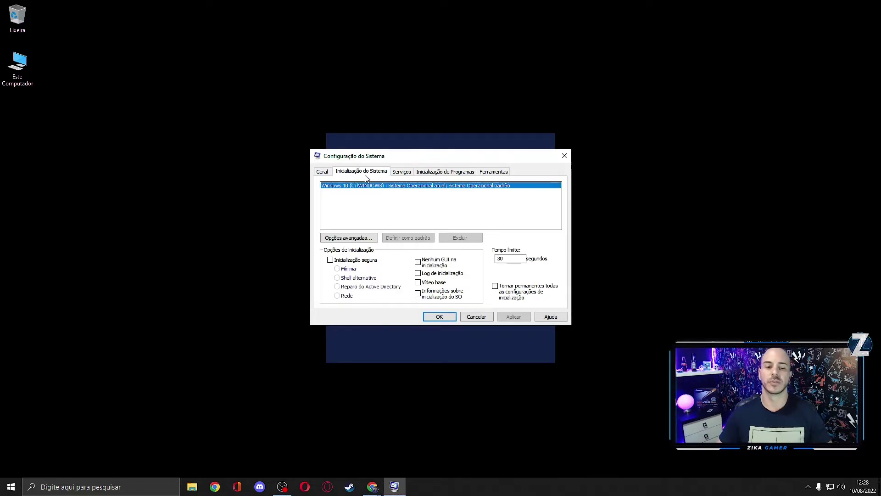
pyautogui.click(349, 238)
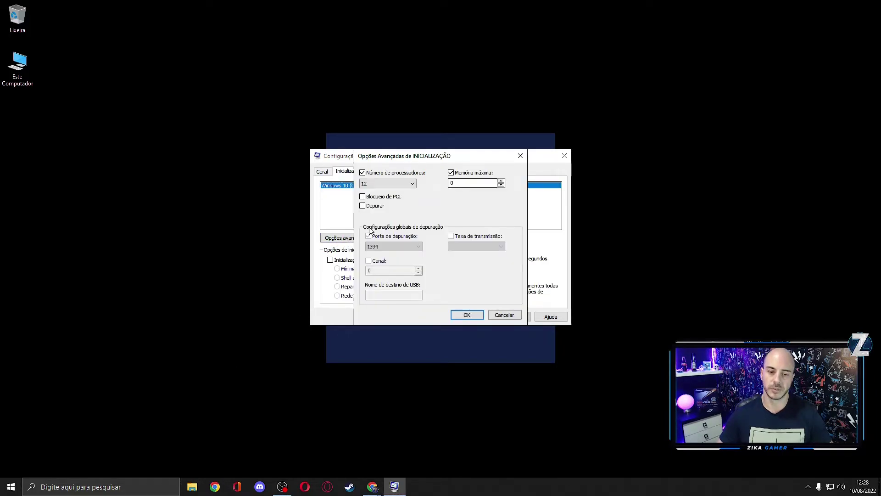
# Step: Enable the number of processors option in the advanced boot options and set it to 12
pyautogui.click(362, 173)
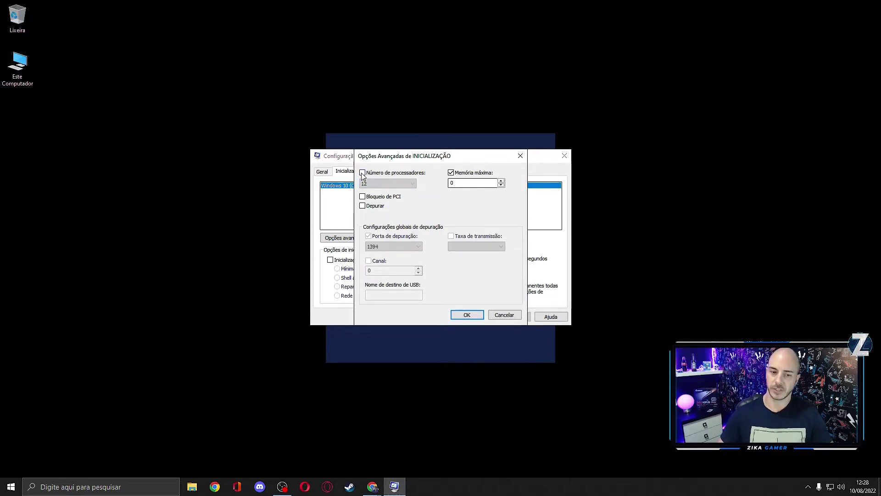
pyautogui.click(363, 174)
pyautogui.click(412, 185)
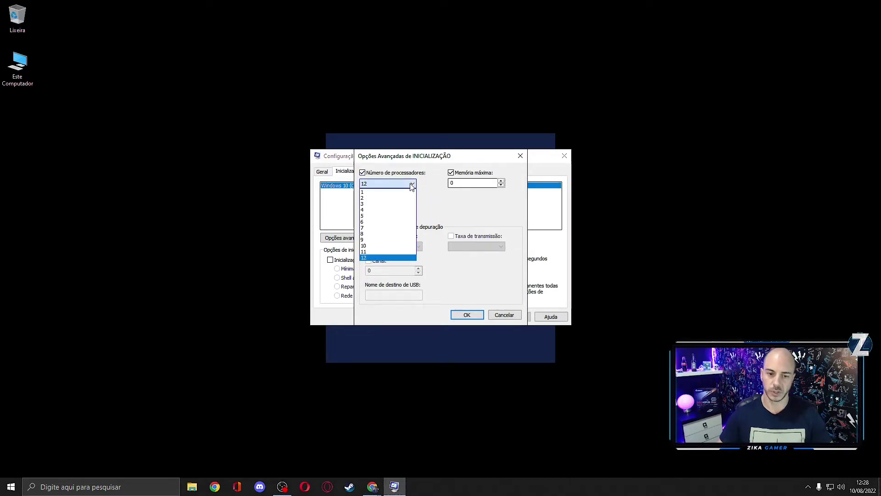
pyautogui.click(382, 258)
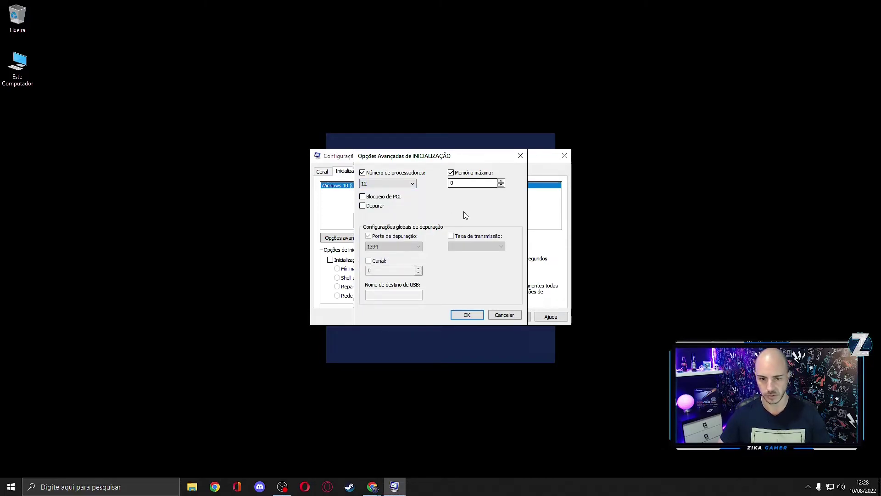
# Step: Re-enable the maximum memory option so it is set to 16384, and confirm the advanced boot options
pyautogui.click(451, 174)
pyautogui.click(452, 173)
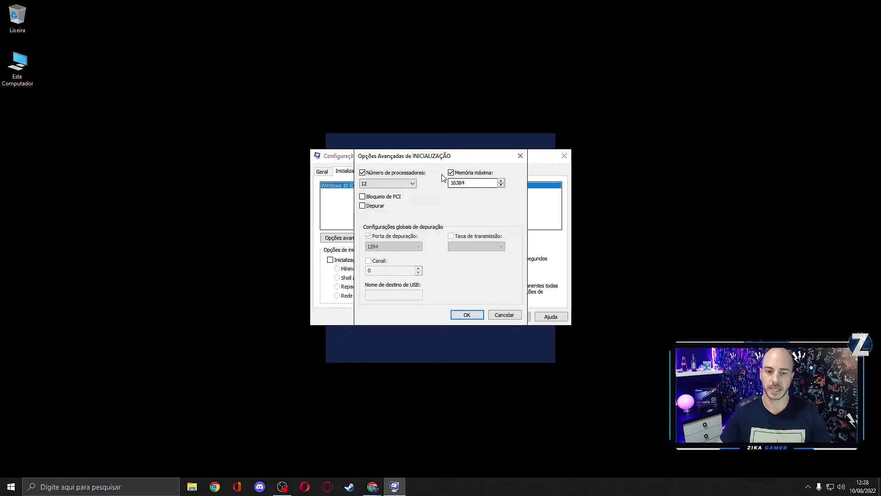
pyautogui.moveTo(452, 156); pyautogui.dragTo(457, 164)
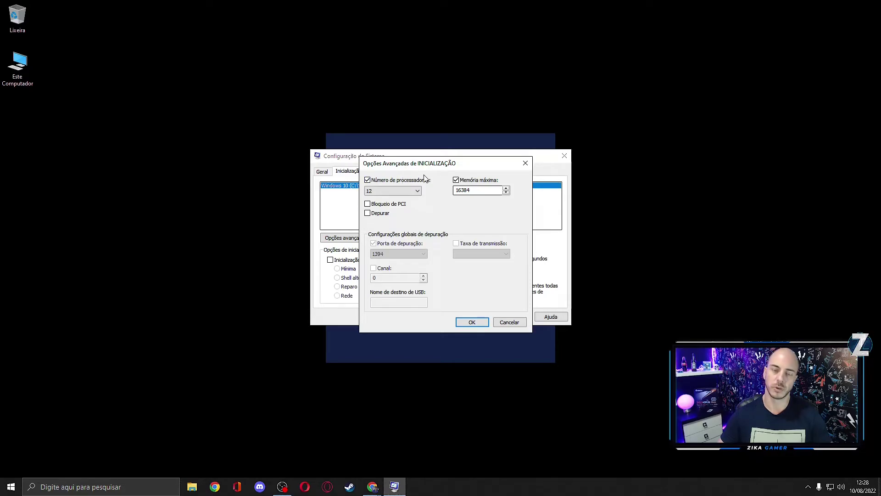
pyautogui.click(475, 321)
# Step: Hide all Microsoft services in System Configuration and examine the remaining third-party services, their manufacturers and status
pyautogui.click(402, 171)
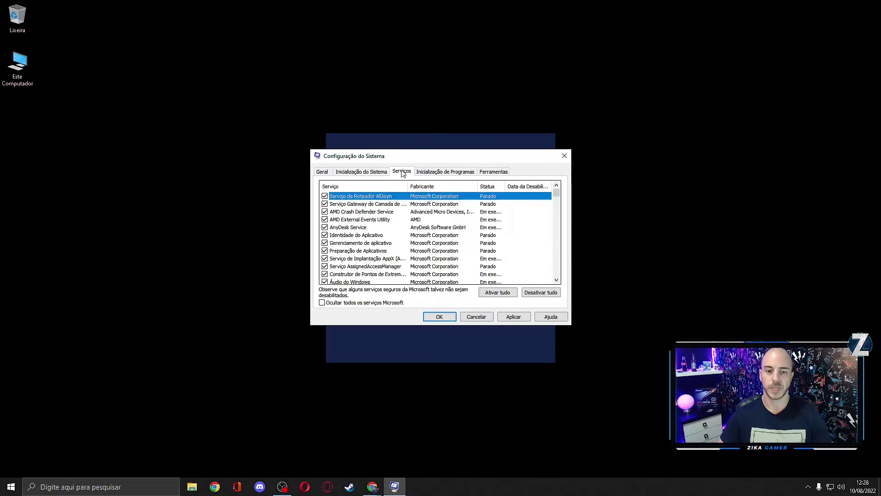
pyautogui.click(321, 304)
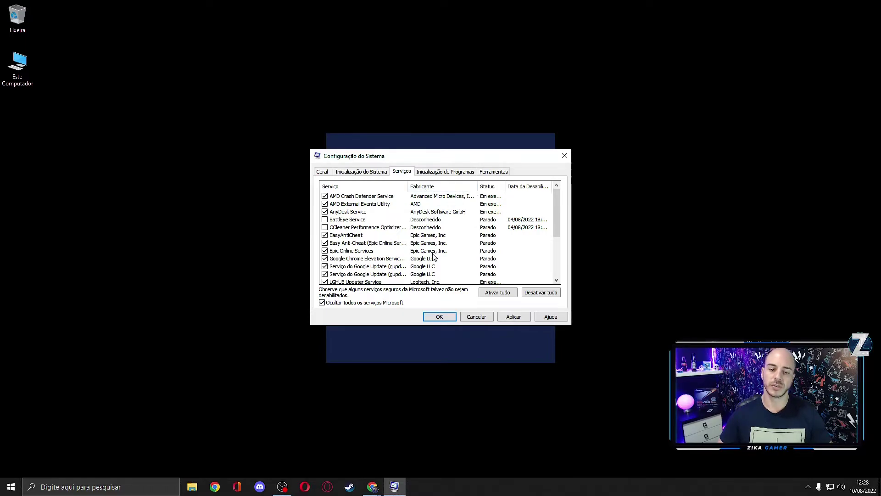
pyautogui.scroll(-3, 434, 257)
pyautogui.scroll(3, 433, 257)
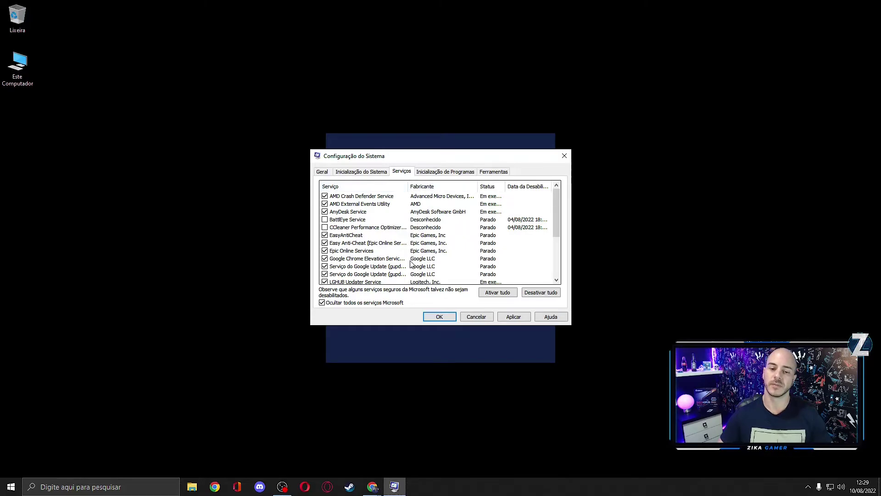
pyautogui.scroll(-3, 405, 271)
pyautogui.scroll(3, 413, 239)
pyautogui.click(413, 220)
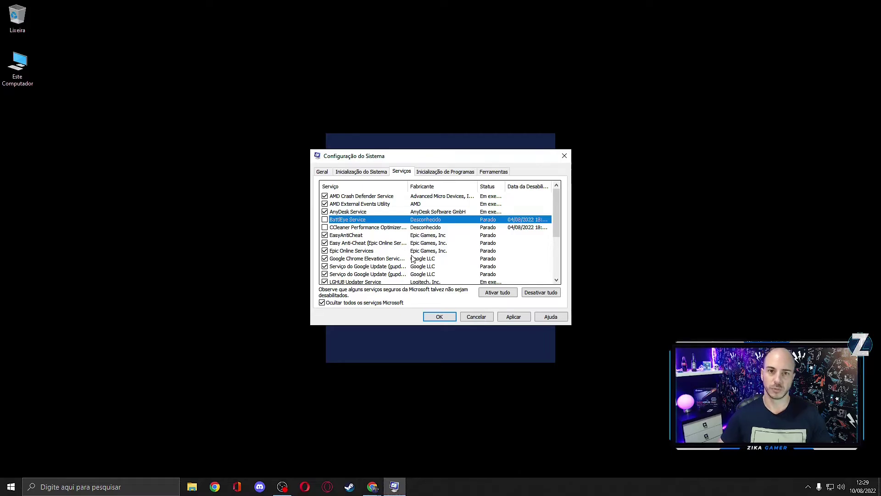
pyautogui.click(415, 214)
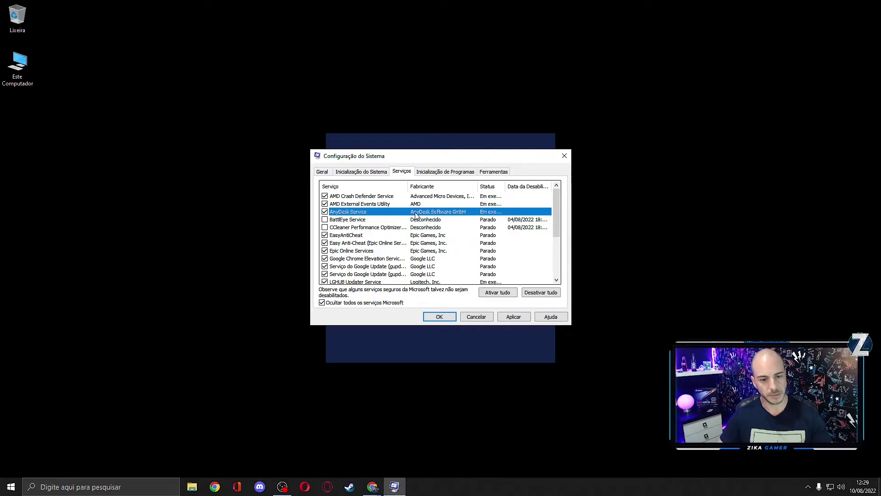
pyautogui.click(416, 220)
pyautogui.click(420, 207)
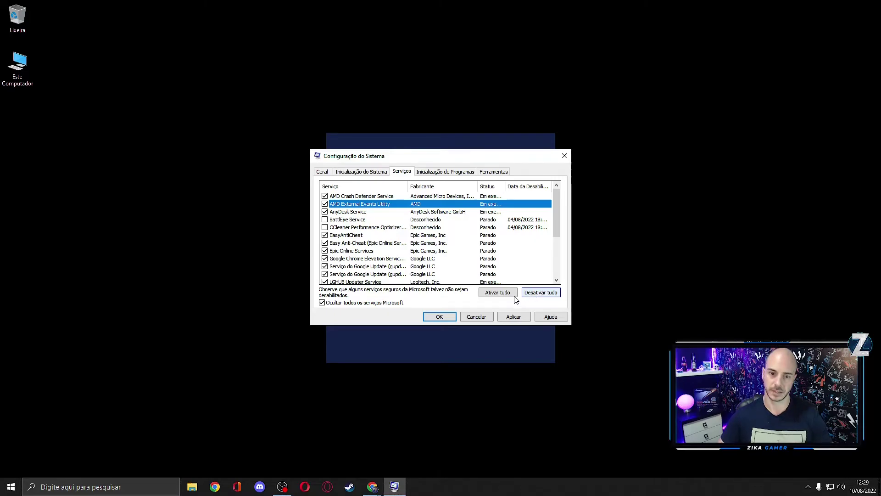
pyautogui.click(102, 491)
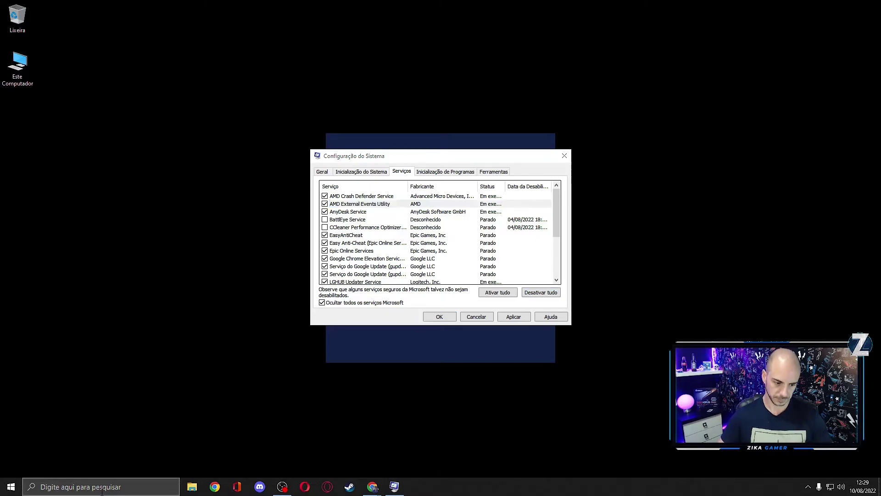
pyautogui.write('paine')
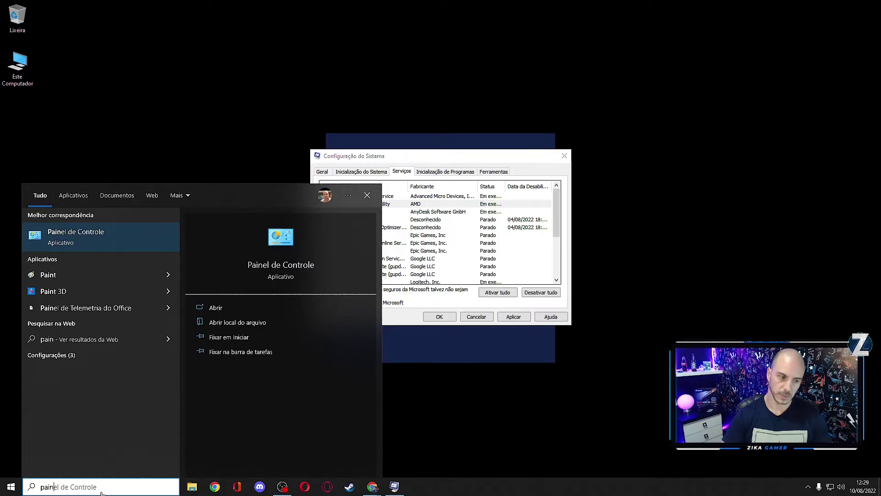
pyautogui.click(111, 237)
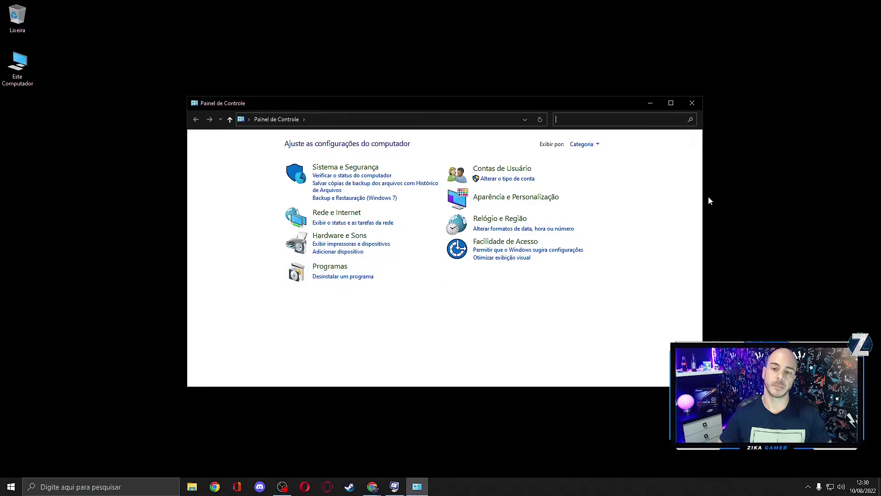
pyautogui.click(697, 107)
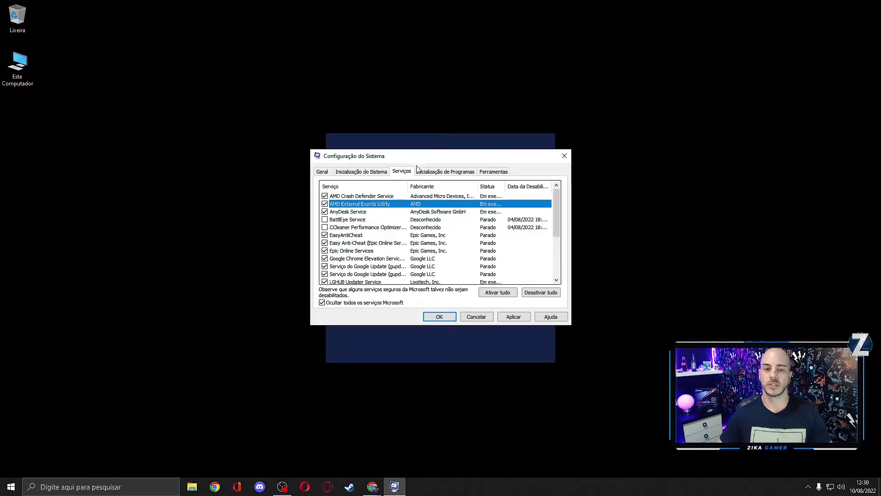
# Step: Review the startup programs in Task Manager, and save the System Configuration changes without restarting the computer
pyautogui.click(453, 176)
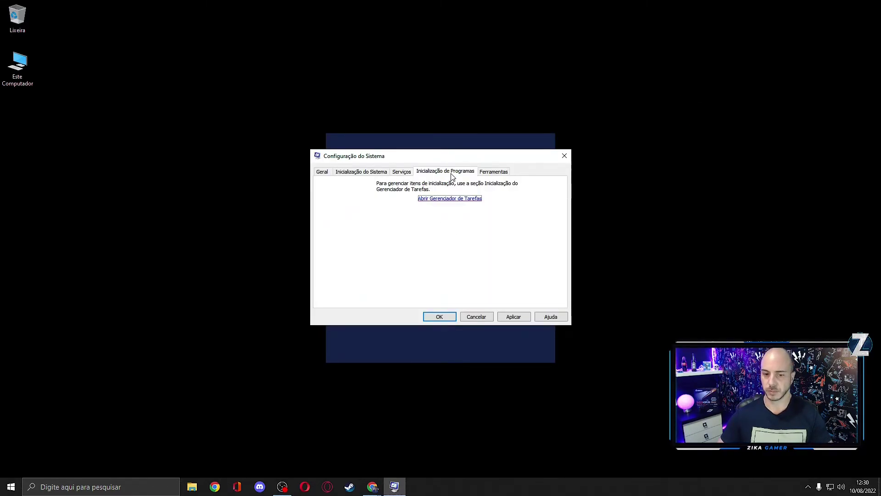
pyautogui.click(451, 198)
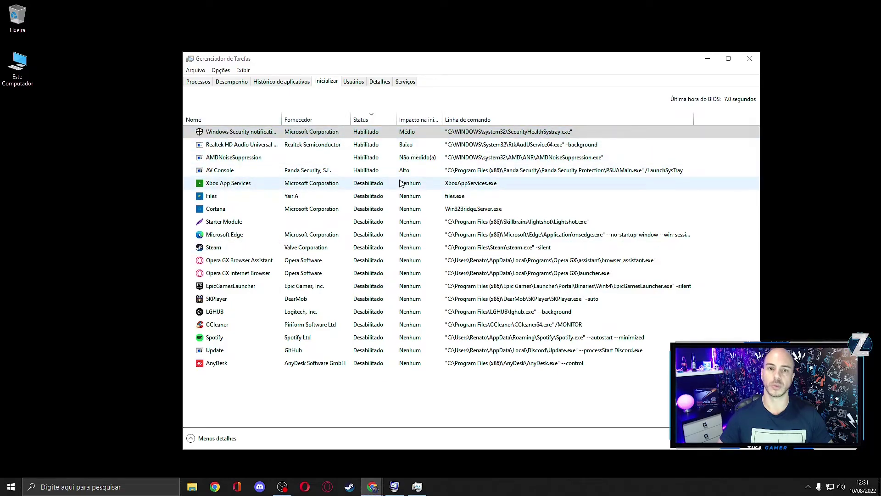
pyautogui.click(749, 59)
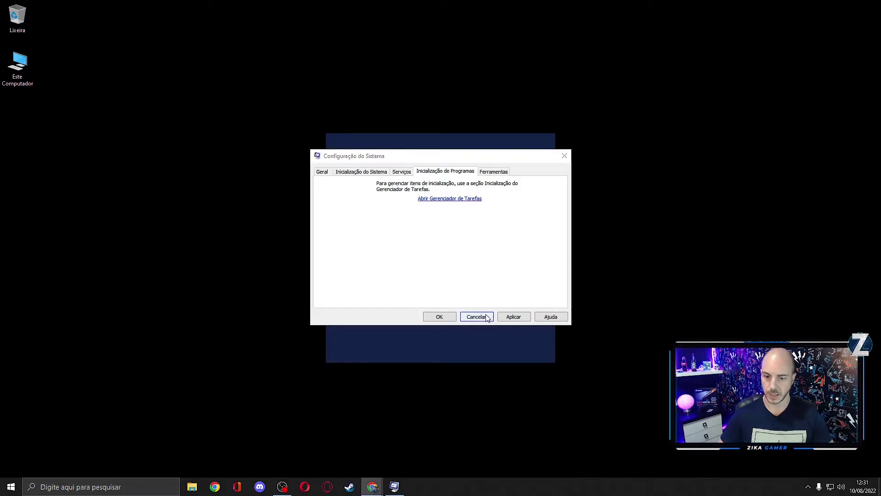
pyautogui.click(441, 316)
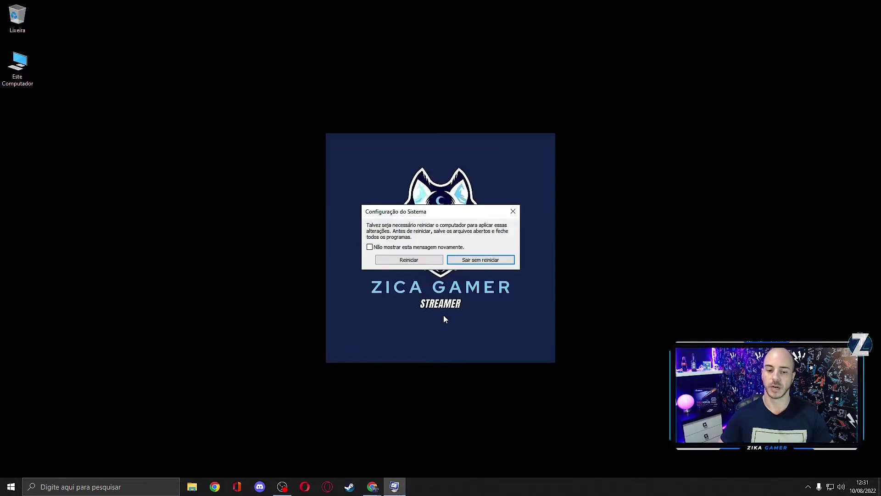
pyautogui.click(483, 260)
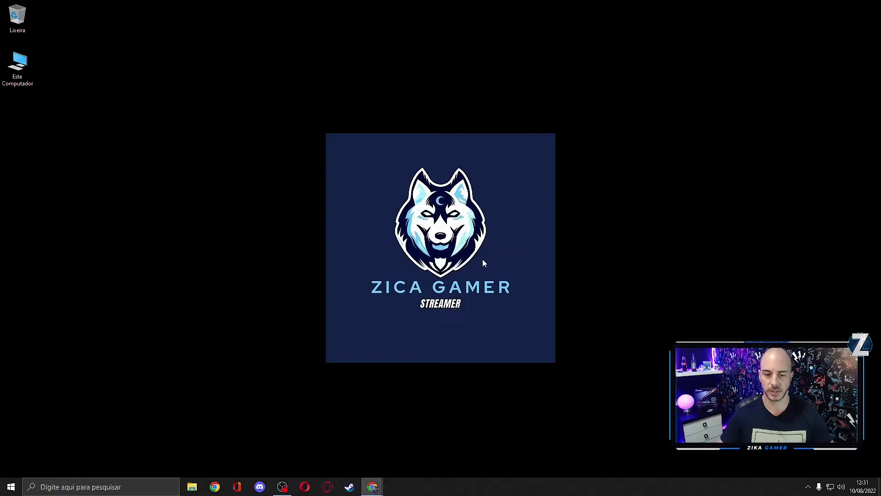
# Step: Change the taskbar's search setting to hidden
pyautogui.rightClick(445, 484)
pyautogui.moveTo(597, 271)
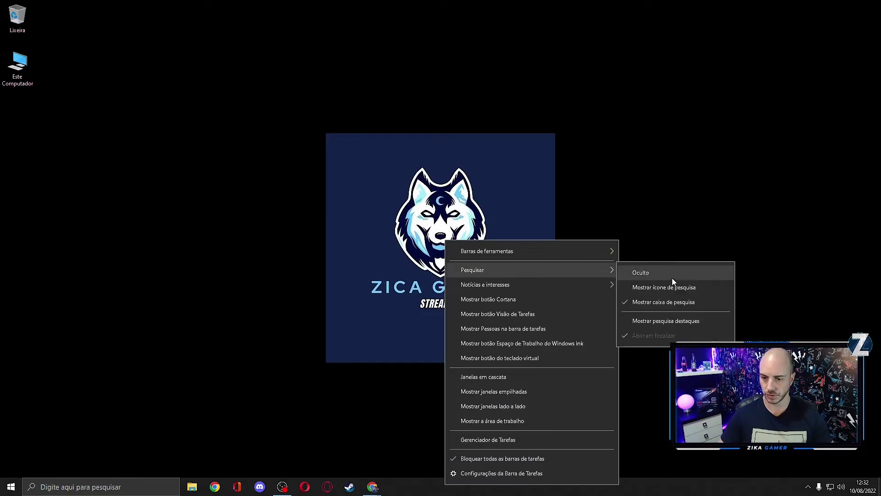
pyautogui.click(682, 305)
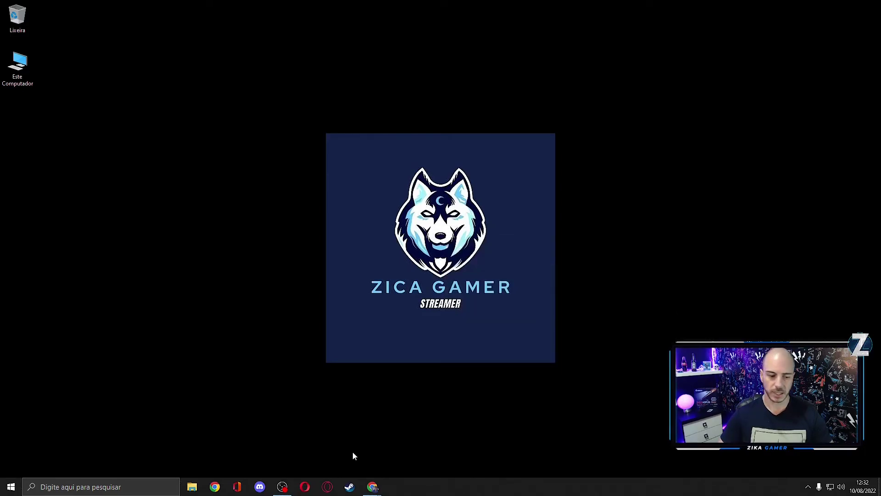
pyautogui.rightClick(462, 489)
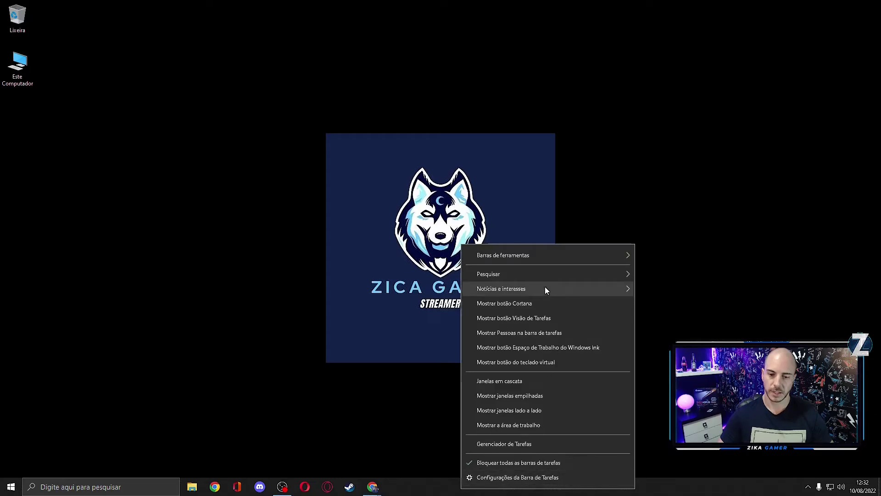
pyautogui.moveTo(545, 276)
pyautogui.click(679, 275)
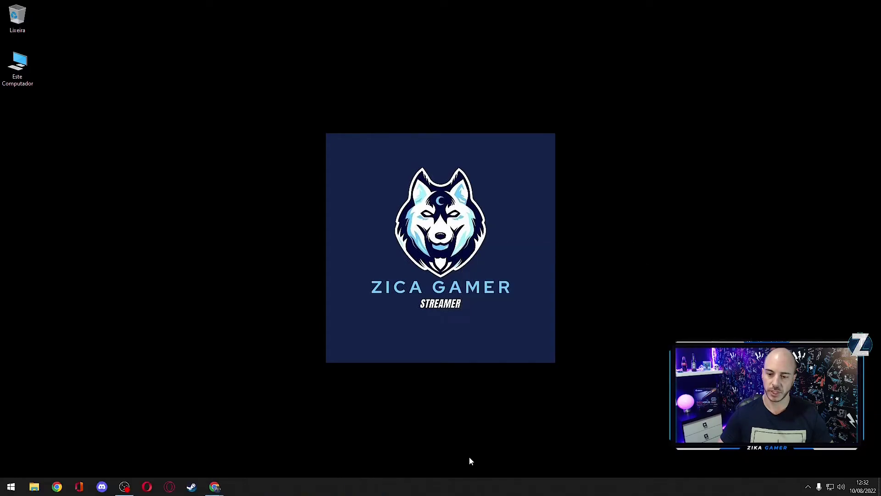
# Step: Show the search box on the taskbar again
pyautogui.rightClick(427, 491)
pyautogui.moveTo(508, 273)
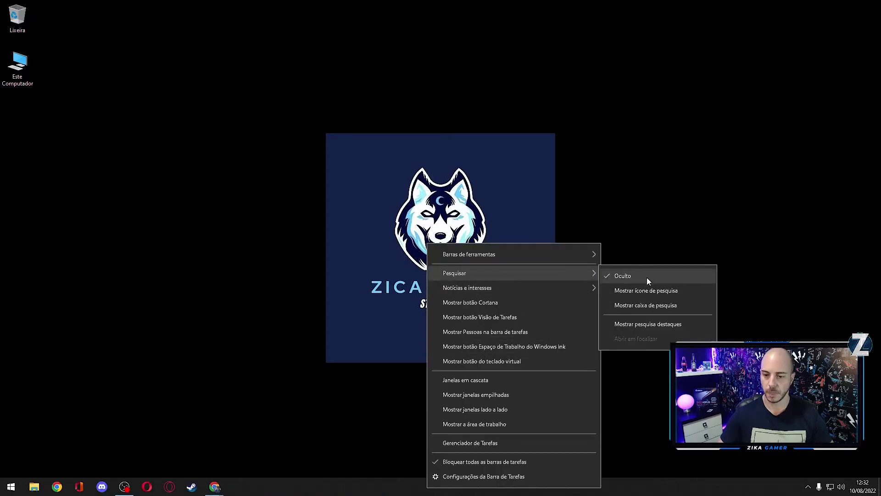
pyautogui.click(665, 306)
# Step: Open the Control Panel's System and Security settings and set User Account Control to never notify (Nunca notificar)
pyautogui.click(52, 485)
pyautogui.write('painel')
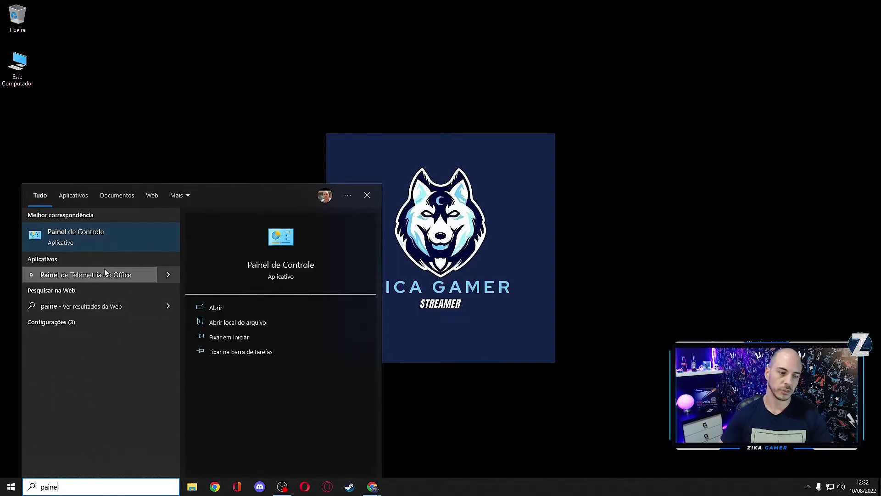
pyautogui.click(115, 243)
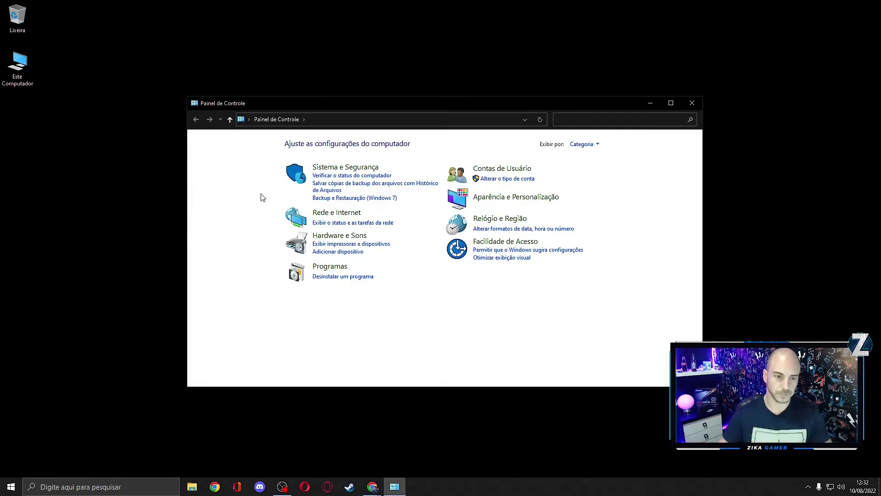
pyautogui.click(355, 168)
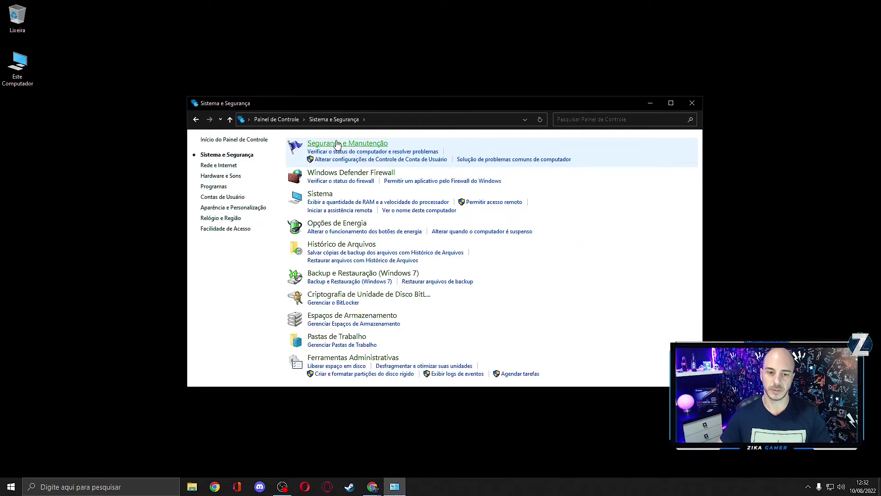
pyautogui.click(352, 160)
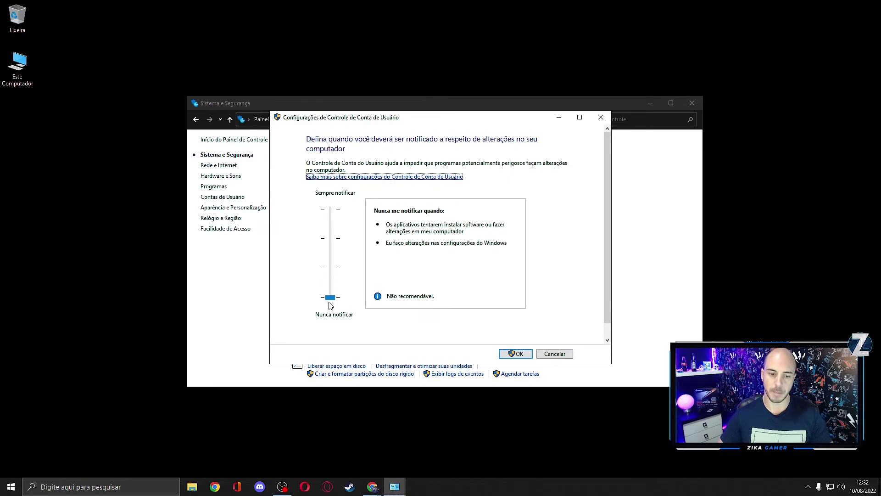
pyautogui.moveTo(331, 298); pyautogui.dragTo(329, 319)
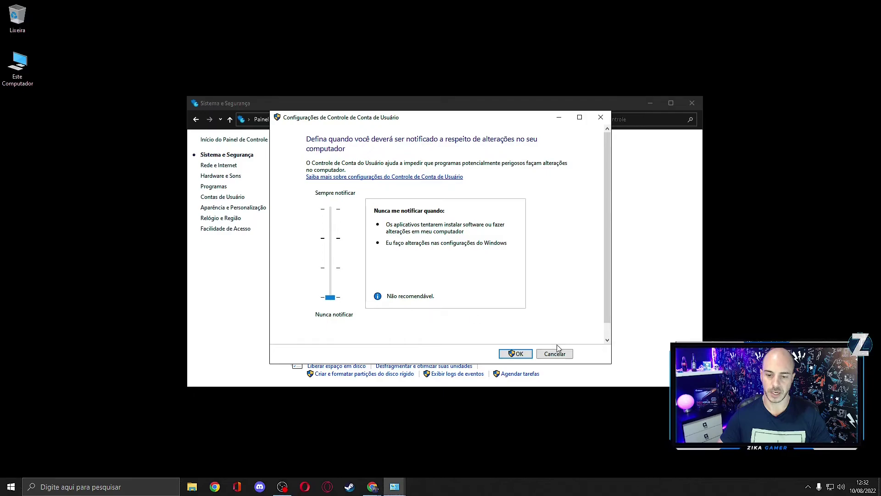
pyautogui.click(515, 354)
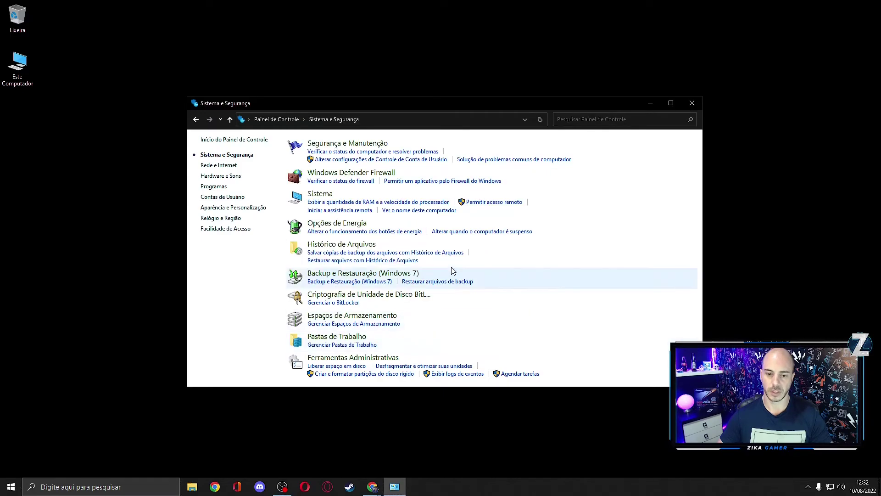
# Step: Open the Control Panel's list of installed programs and choose to uninstall CCleaner
pyautogui.click(196, 120)
pyautogui.click(338, 277)
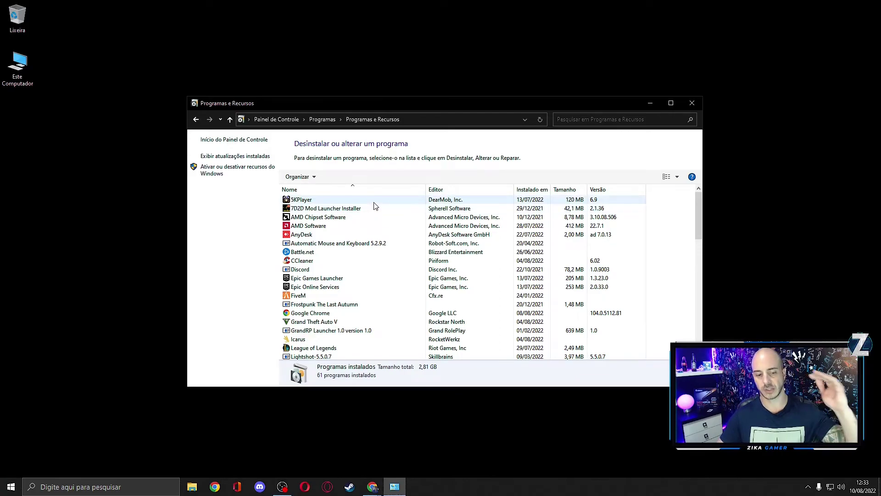
pyautogui.click(363, 262)
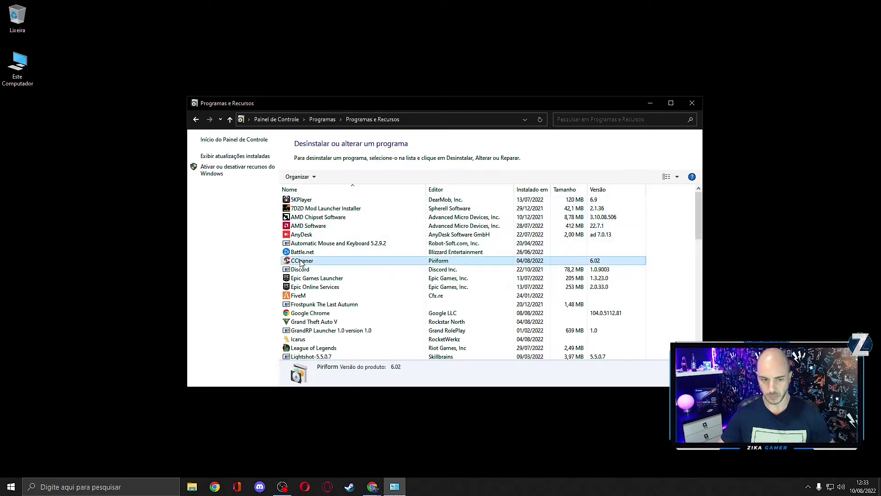
pyautogui.rightClick(348, 261)
pyautogui.click(388, 268)
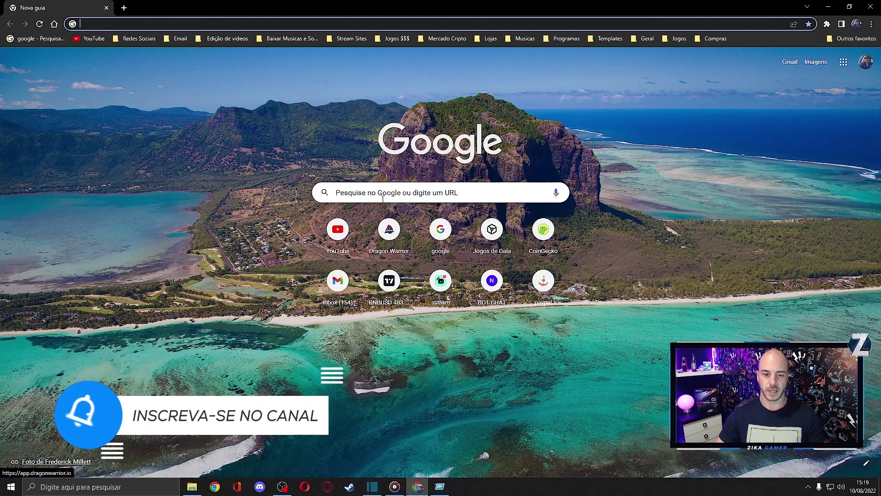
# Step: In Google Chrome, search Google for clipdrop and open the Clipdrop website
pyautogui.click(379, 193)
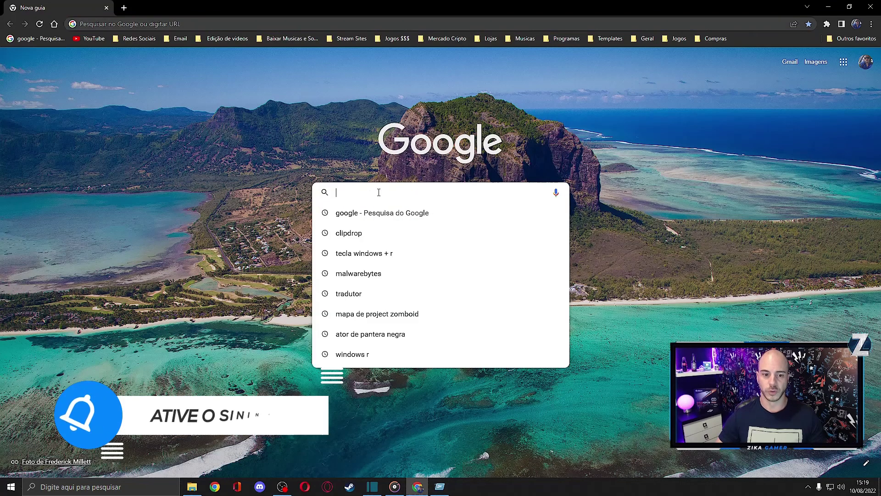
pyautogui.click(385, 235)
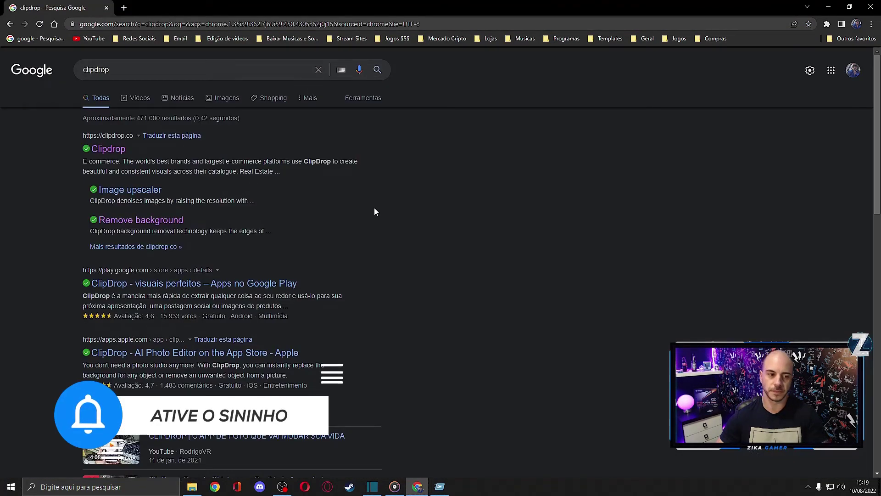
pyautogui.click(107, 149)
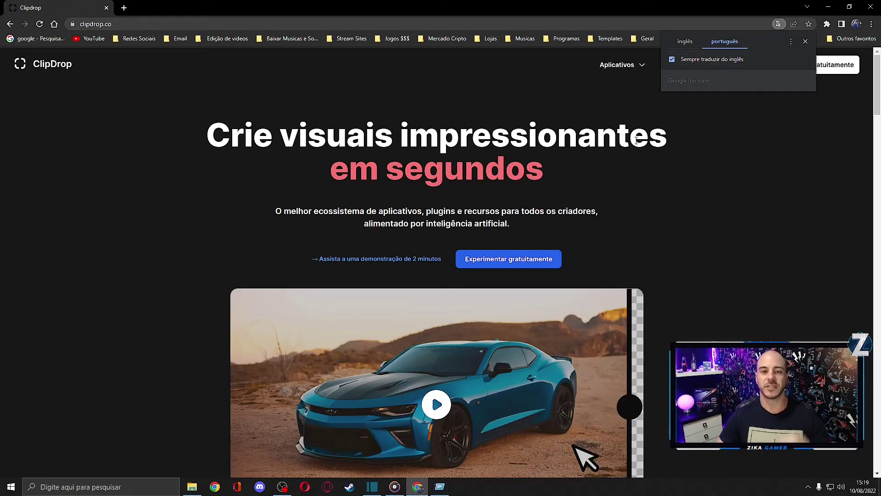